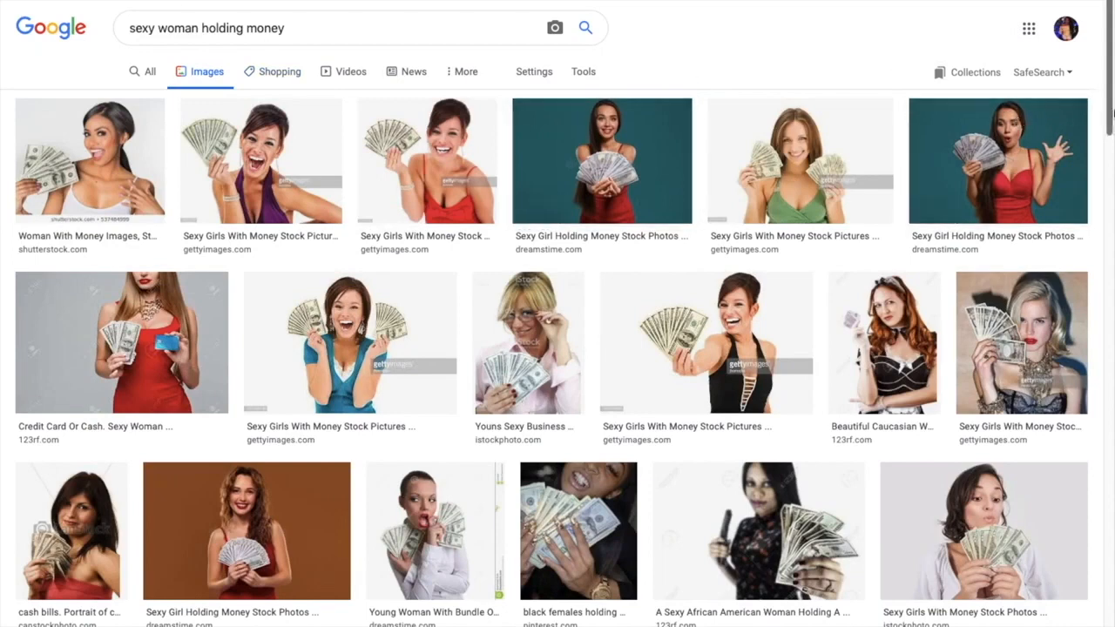
Step: Review the usage rights filter options for the image search results, leaving the filter unchanged
{"action": "left_click_drag", "start_coordinate": [1107, 106], "coordinate": [1105, 59]}
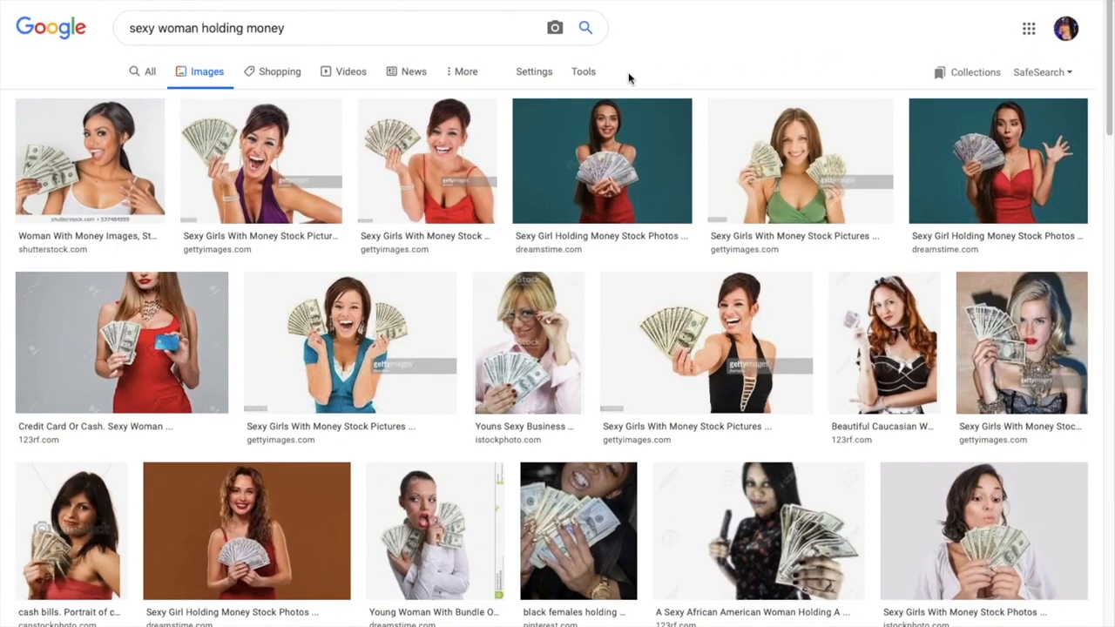
{"action": "left_click", "coordinate": [584, 73]}
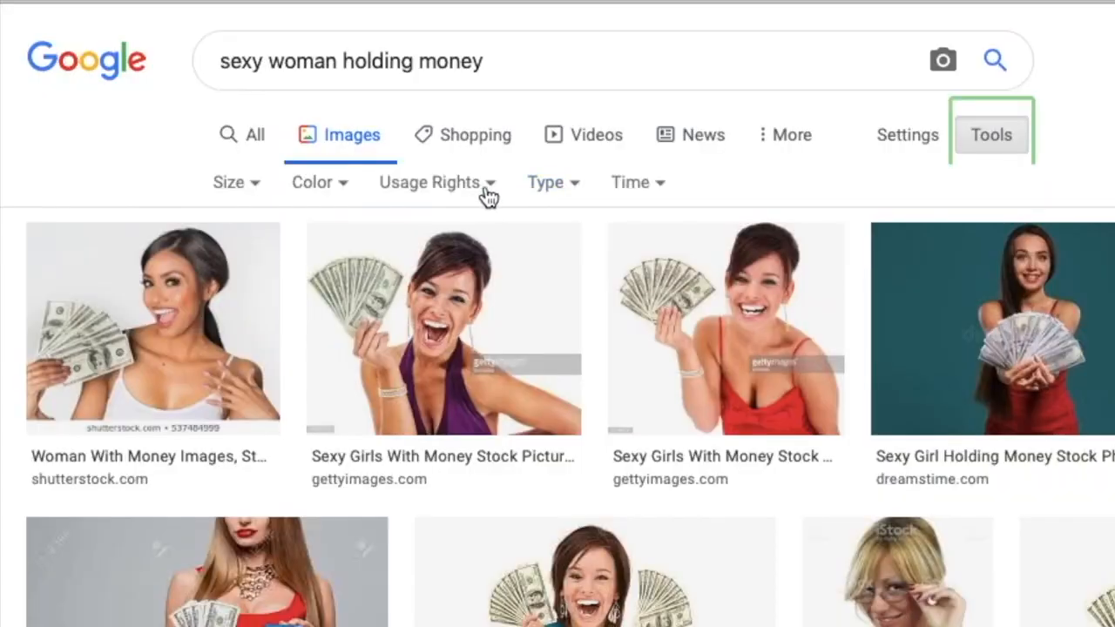
{"action": "left_click", "coordinate": [480, 193]}
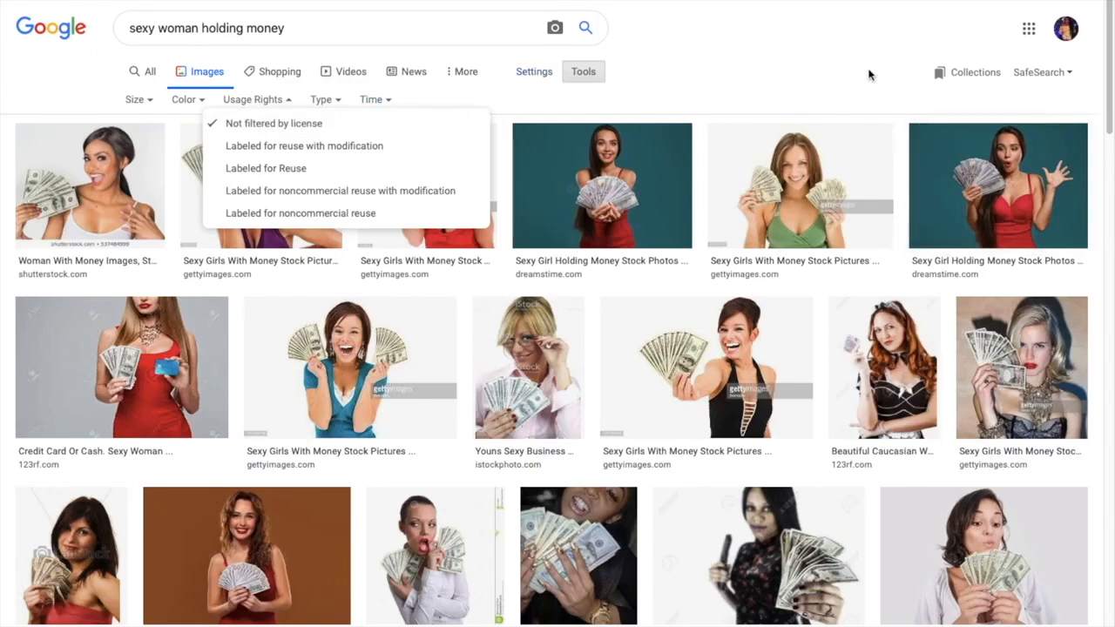
{"action": "left_click", "coordinate": [253, 101]}
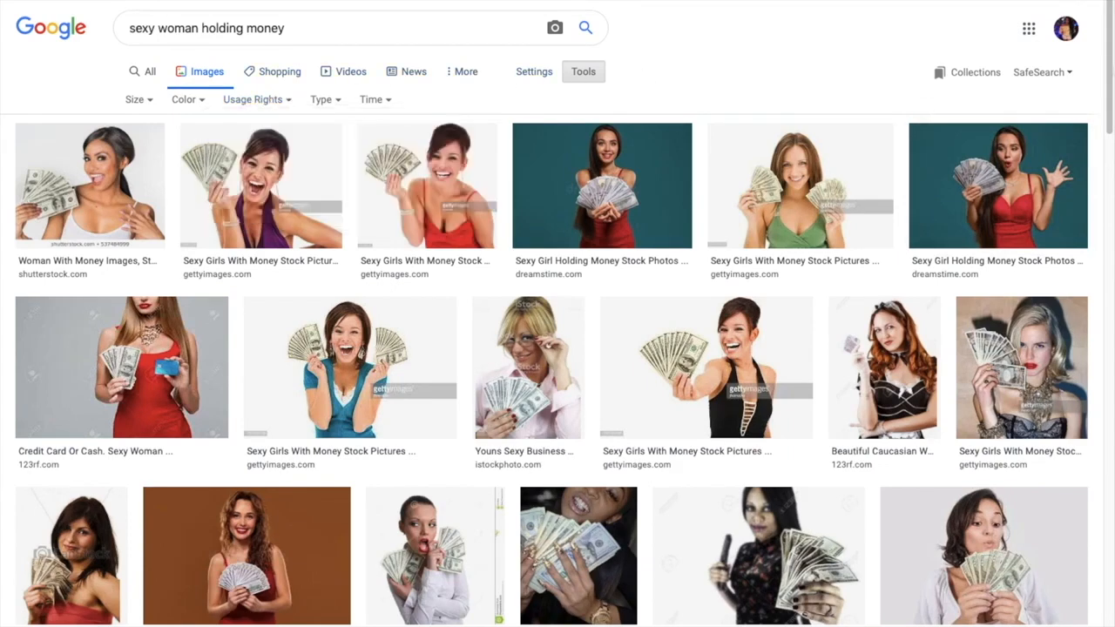
Step: Save the Pinterest image of a woman with gold nails holding a fan of cash to Downloads as "Moneyy"
{"action": "left_click_drag", "start_coordinate": [1109, 89], "coordinate": [1111, 171]}
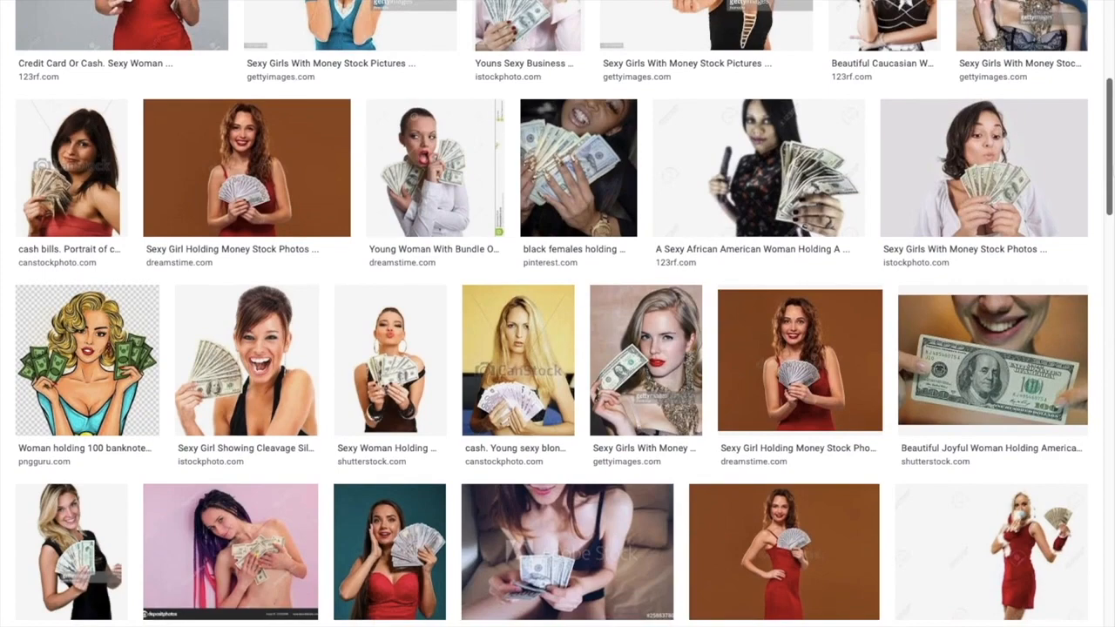
{"action": "scroll", "coordinate": [929, 191], "scroll_direction": "up", "scroll_amount": 3}
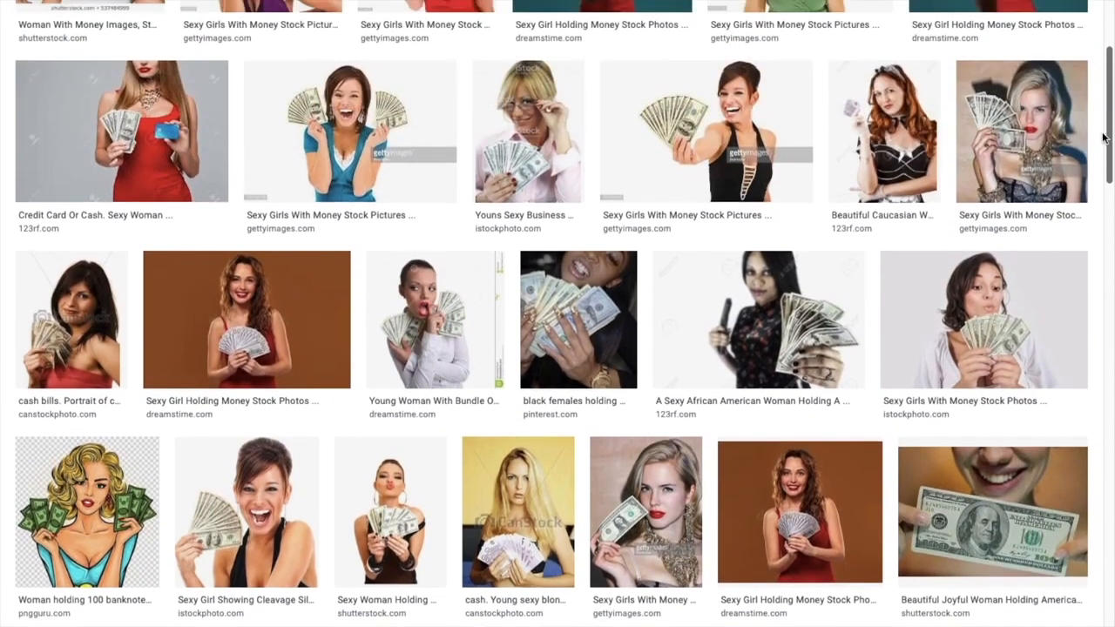
{"action": "left_click", "coordinate": [581, 280]}
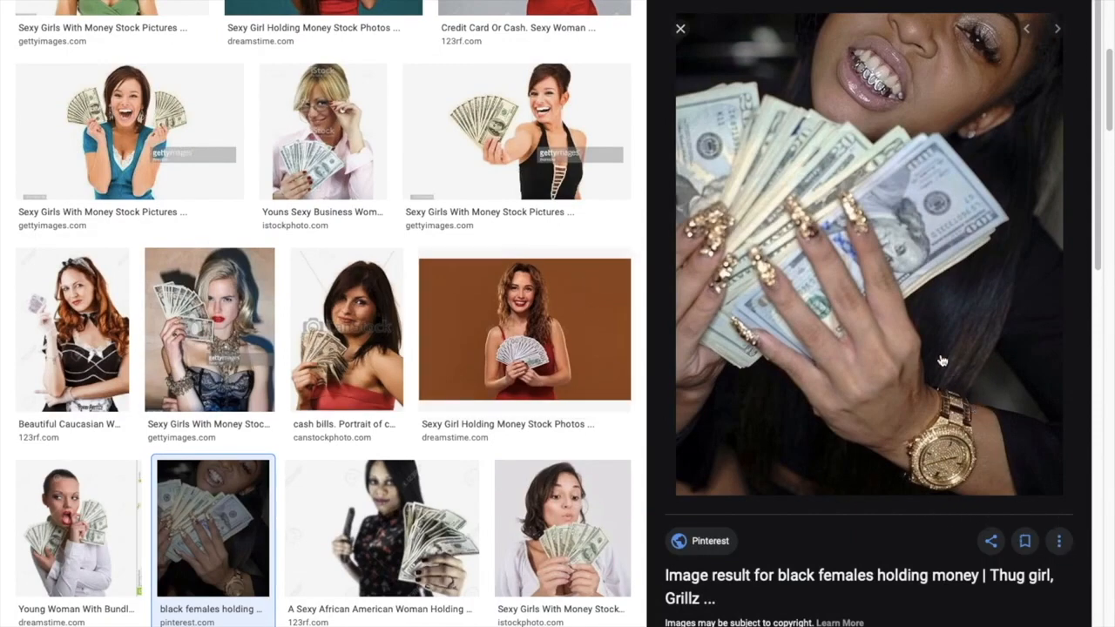
{"action": "right_click", "coordinate": [878, 266]}
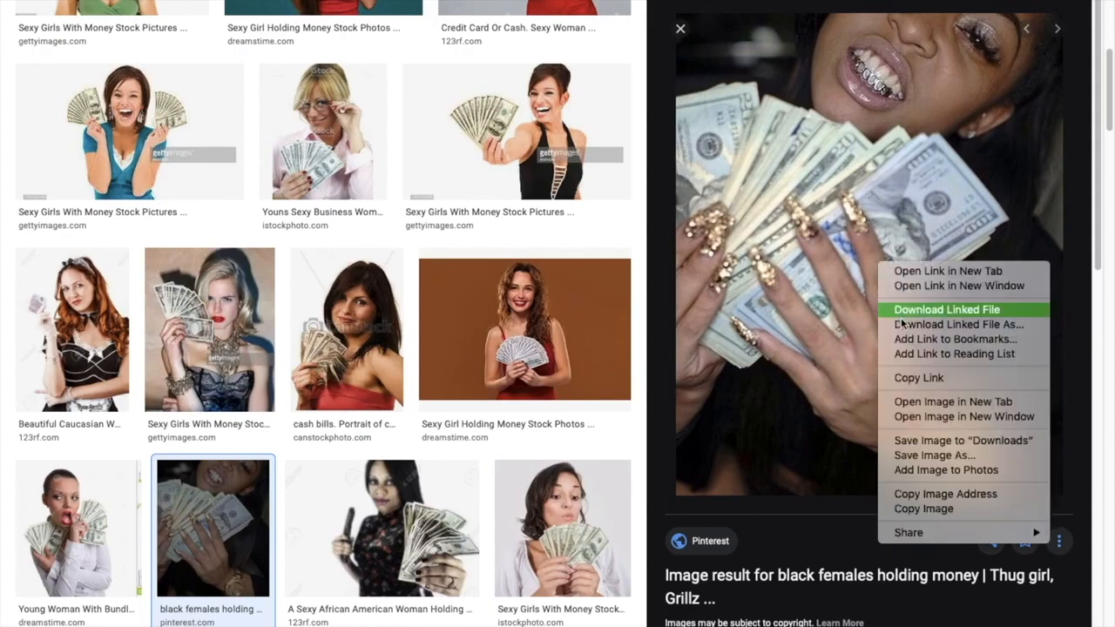
{"action": "left_click", "coordinate": [942, 454]}
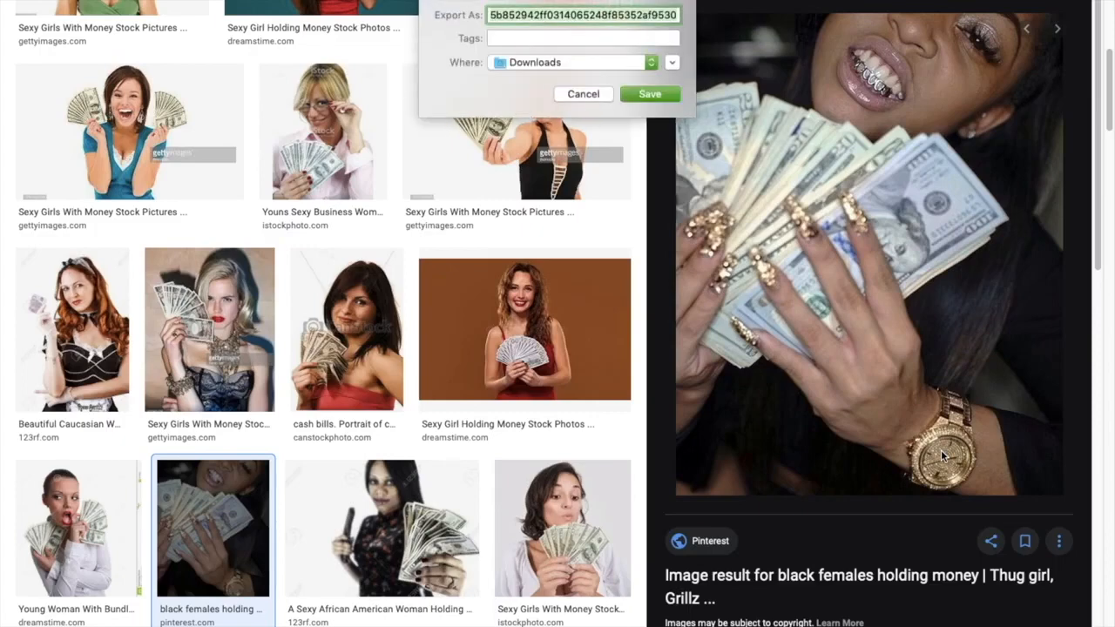
{"action": "type", "text": "Moneyy"}
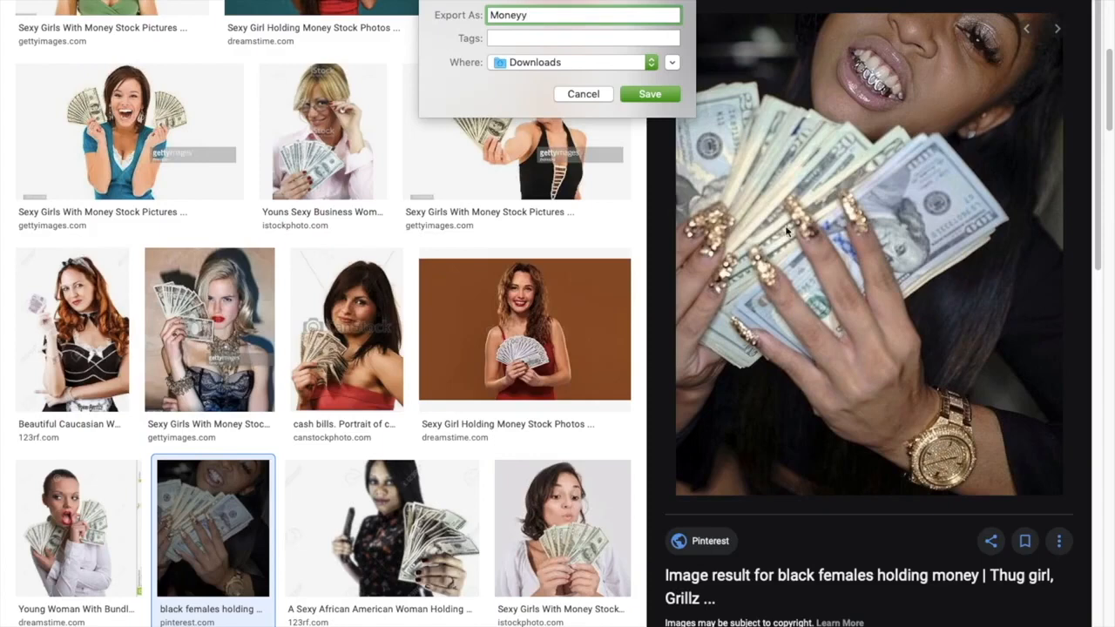
{"action": "left_click", "coordinate": [647, 102]}
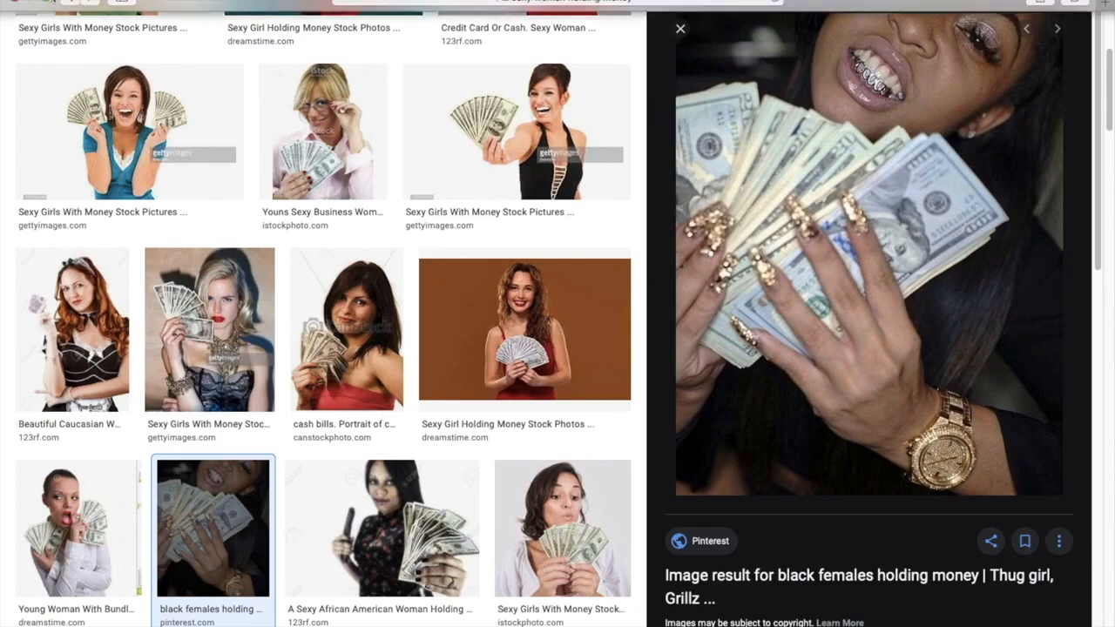
Step: Switch to Unsplash and search its photos for "money"
{"action": "left_click", "coordinate": [50, 3]}
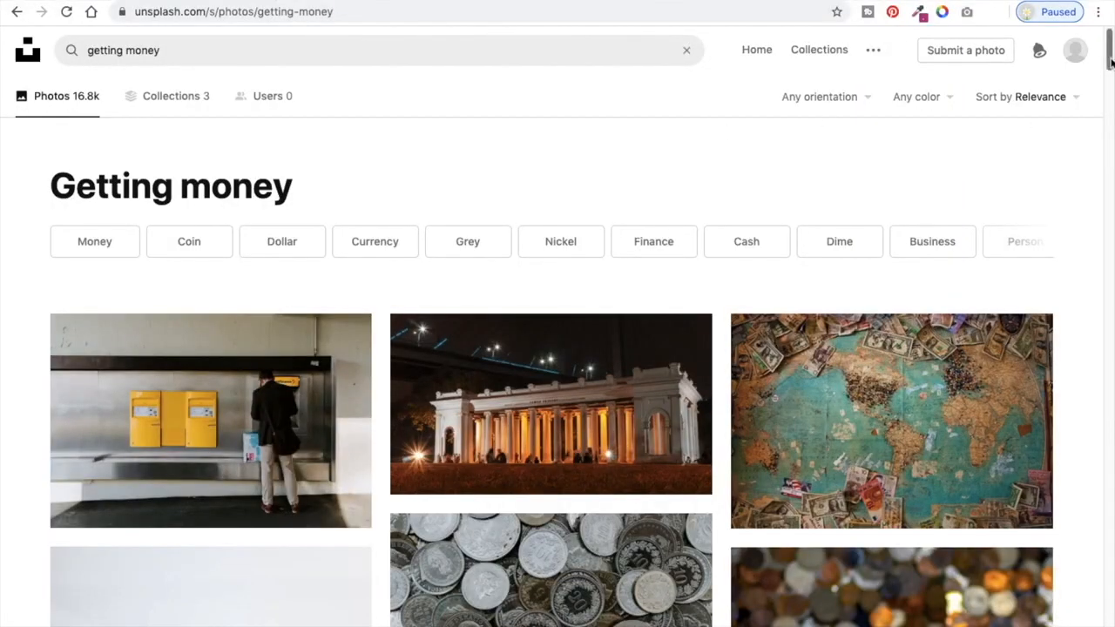
{"action": "left_click", "coordinate": [235, 63]}
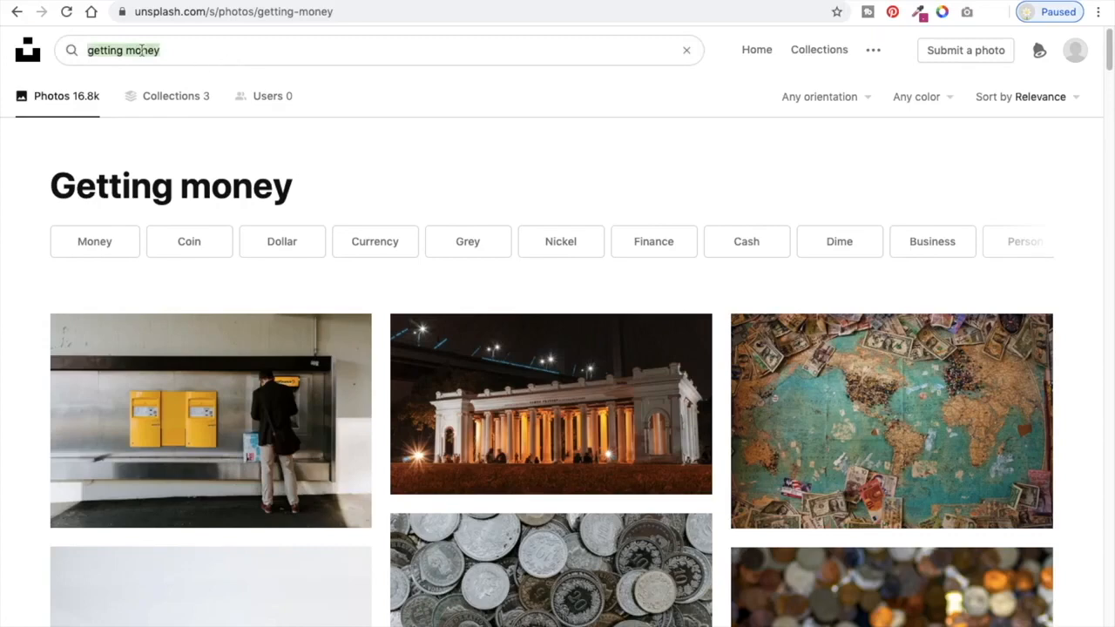
{"action": "type", "text": "m"}
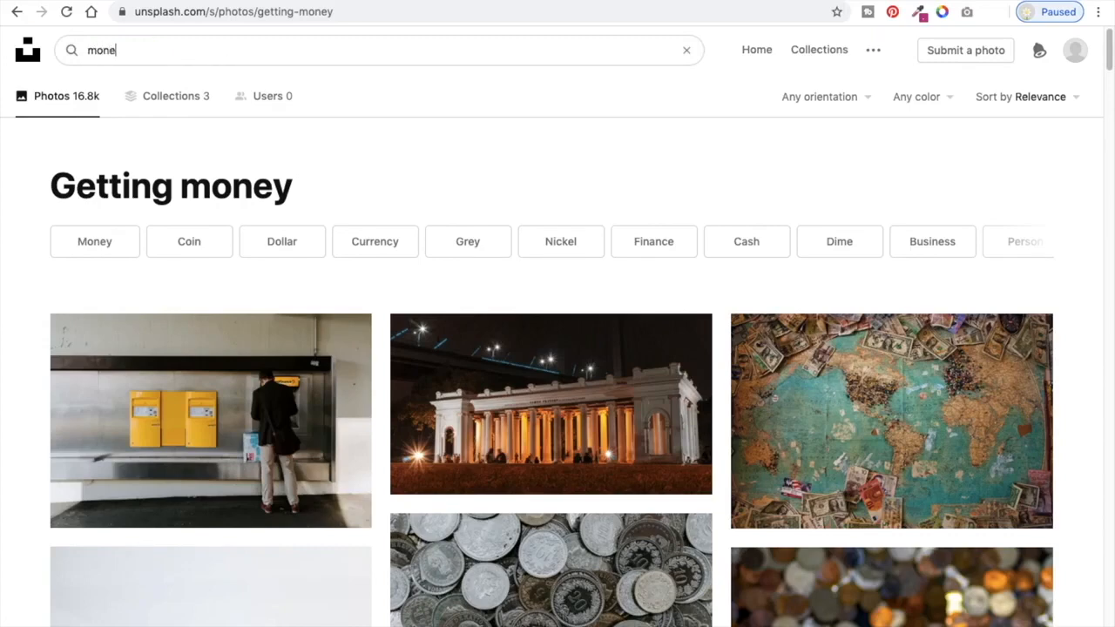
{"action": "key", "text": "Return"}
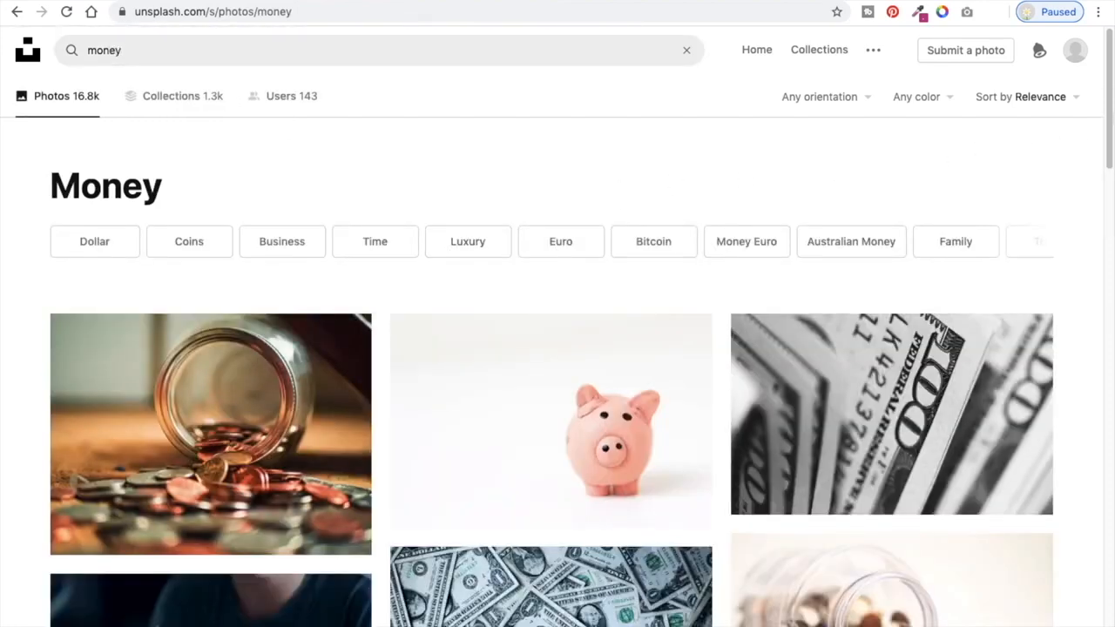
Step: Browse the money photos and open the one of the red Supreme money gun shooting bills
{"action": "left_click_drag", "start_coordinate": [1110, 98], "coordinate": [1112, 221]}
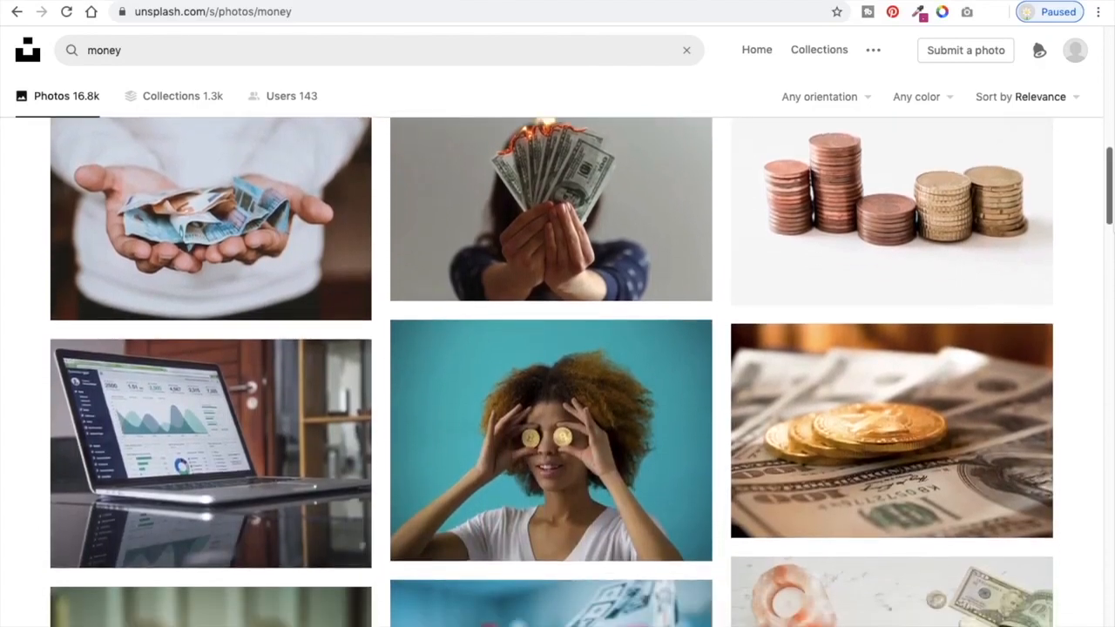
{"action": "scroll", "coordinate": [551, 372], "scroll_direction": "down", "scroll_amount": 2}
{"action": "scroll", "coordinate": [551, 372], "scroll_direction": "down", "scroll_amount": 1}
{"action": "scroll", "coordinate": [1024, 281], "scroll_direction": "down", "scroll_amount": 2}
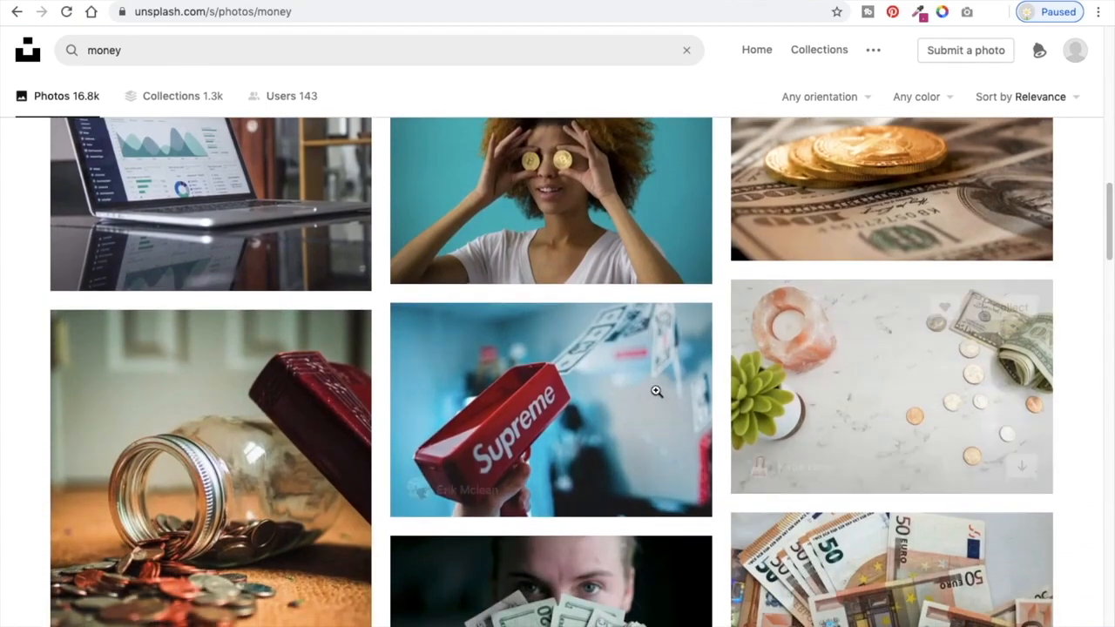
{"action": "left_click", "coordinate": [655, 391]}
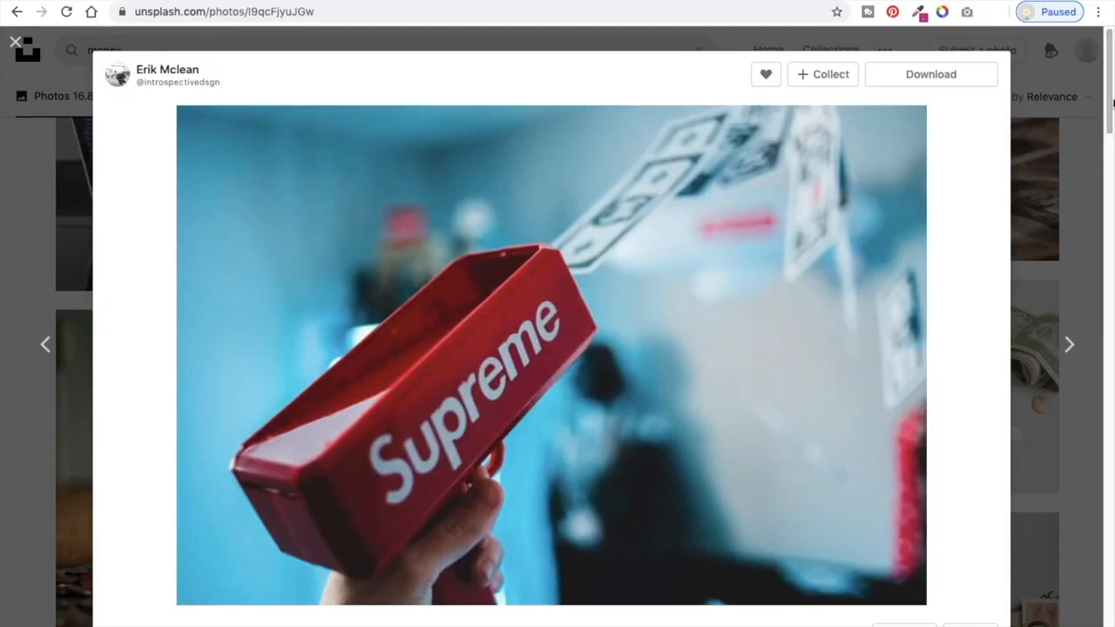
Step: Examine the related photos beneath the money gun photo and return to the search results
{"action": "scroll", "coordinate": [1110, 98], "scroll_direction": "down", "scroll_amount": 6}
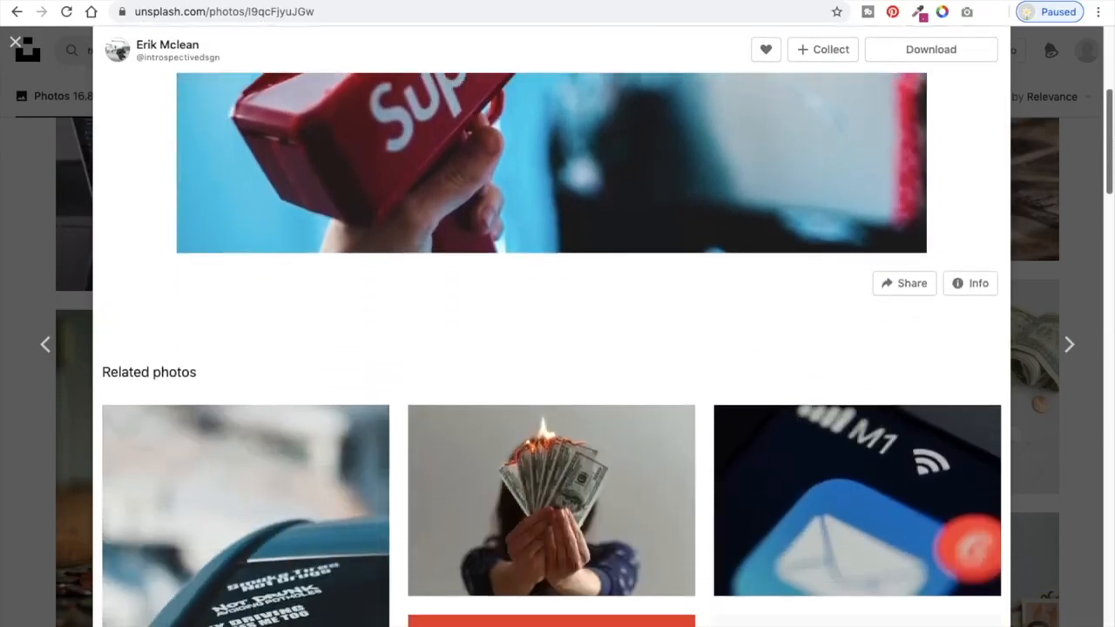
{"action": "scroll", "coordinate": [551, 348], "scroll_direction": "down", "scroll_amount": 6}
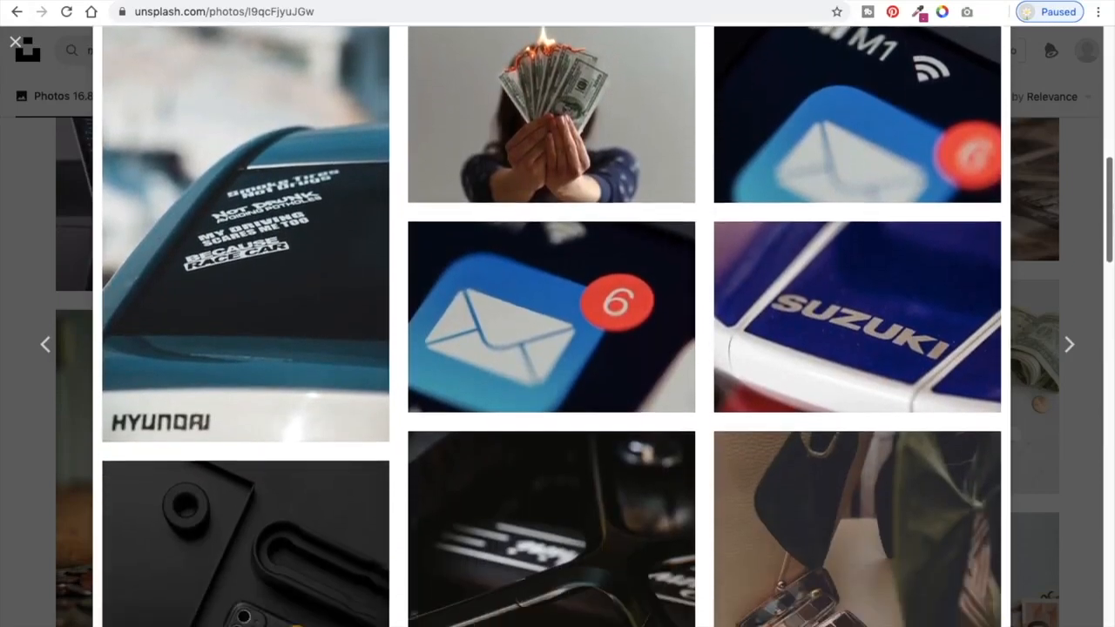
{"action": "scroll", "coordinate": [552, 348], "scroll_direction": "down", "scroll_amount": 3}
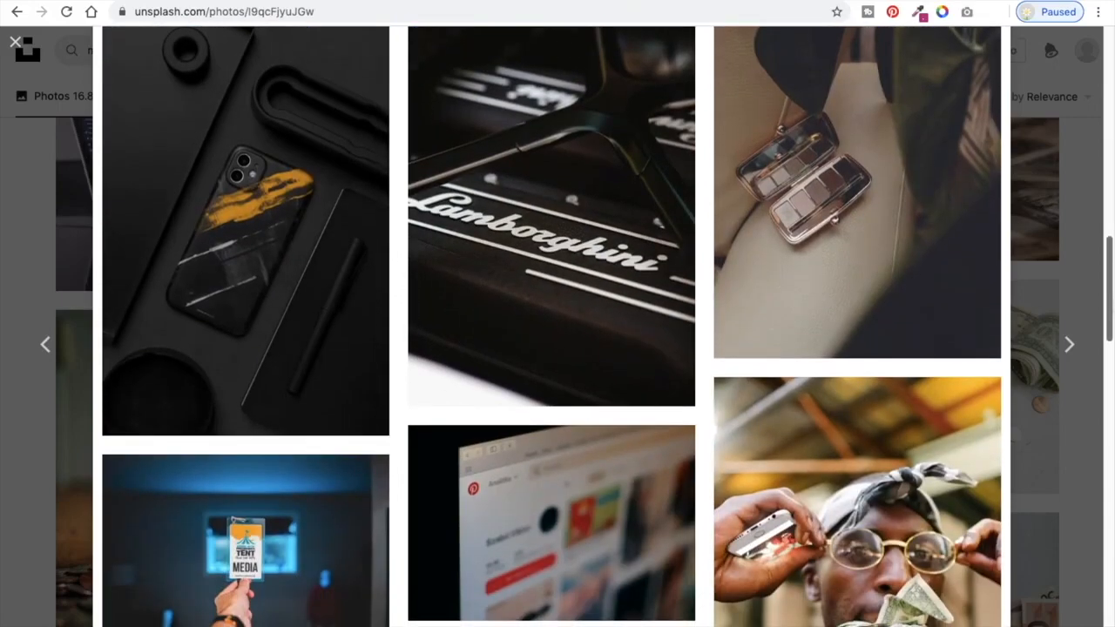
{"action": "scroll", "coordinate": [1112, 376], "scroll_direction": "down", "scroll_amount": 5}
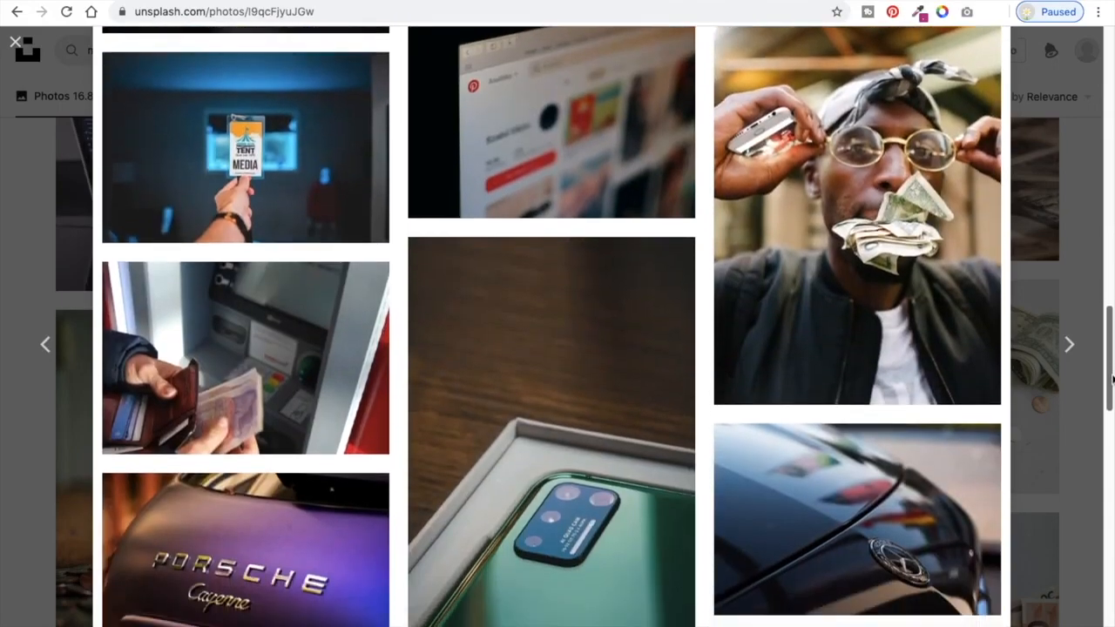
{"action": "scroll", "coordinate": [1112, 376], "scroll_direction": "down", "scroll_amount": 1}
{"action": "left_click_drag", "start_coordinate": [1112, 389], "coordinate": [1111, 87]}
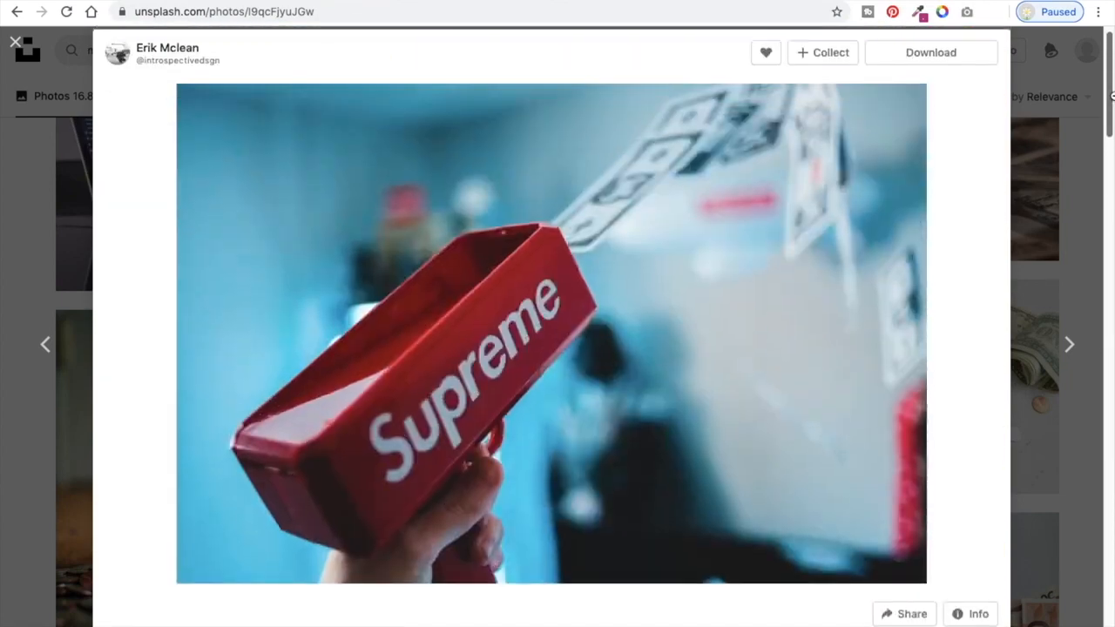
{"action": "left_click", "coordinate": [1096, 148]}
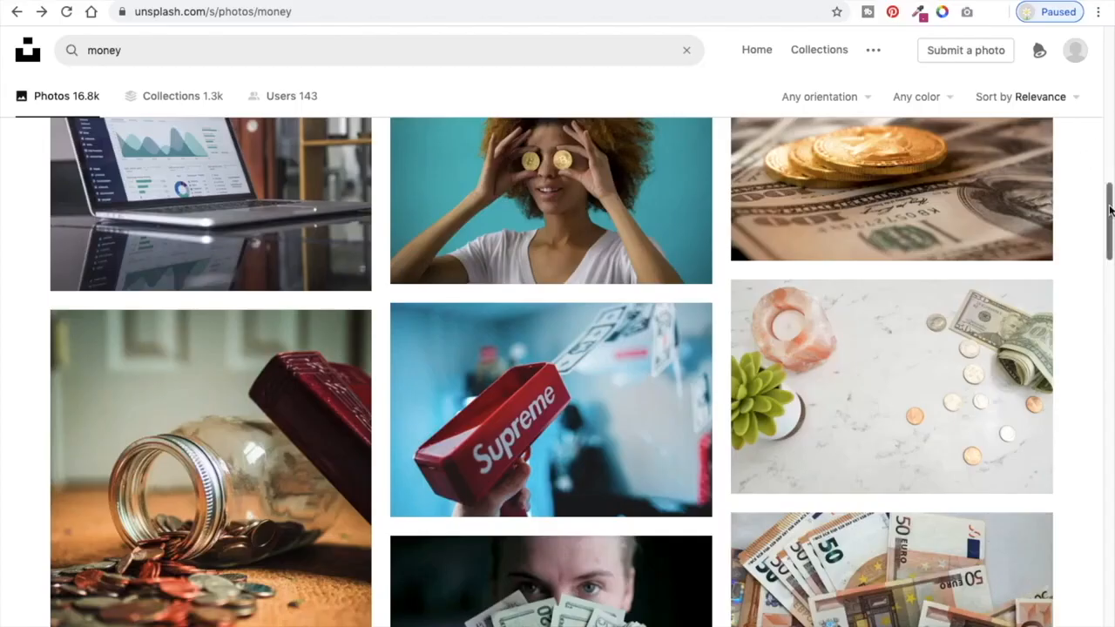
Step: Look further through the money search results for a suitable photo of people or cash
{"action": "left_click_drag", "start_coordinate": [1111, 209], "coordinate": [1111, 400]}
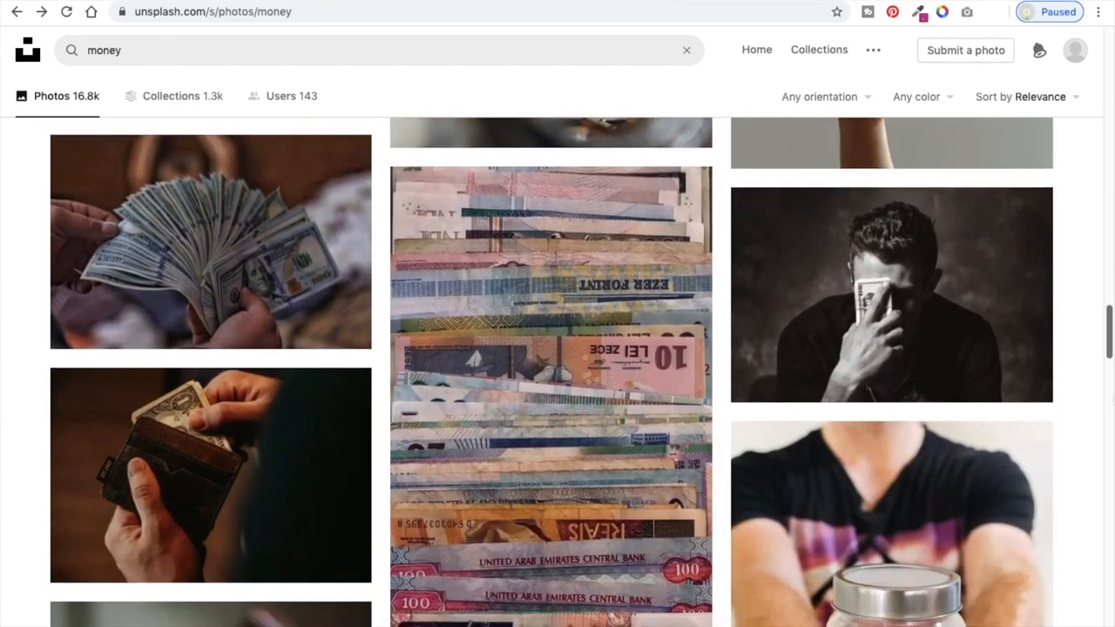
{"action": "left_click_drag", "start_coordinate": [1111, 400], "coordinate": [1110, 454]}
{"action": "scroll", "coordinate": [553, 371], "scroll_direction": "down", "scroll_amount": 3}
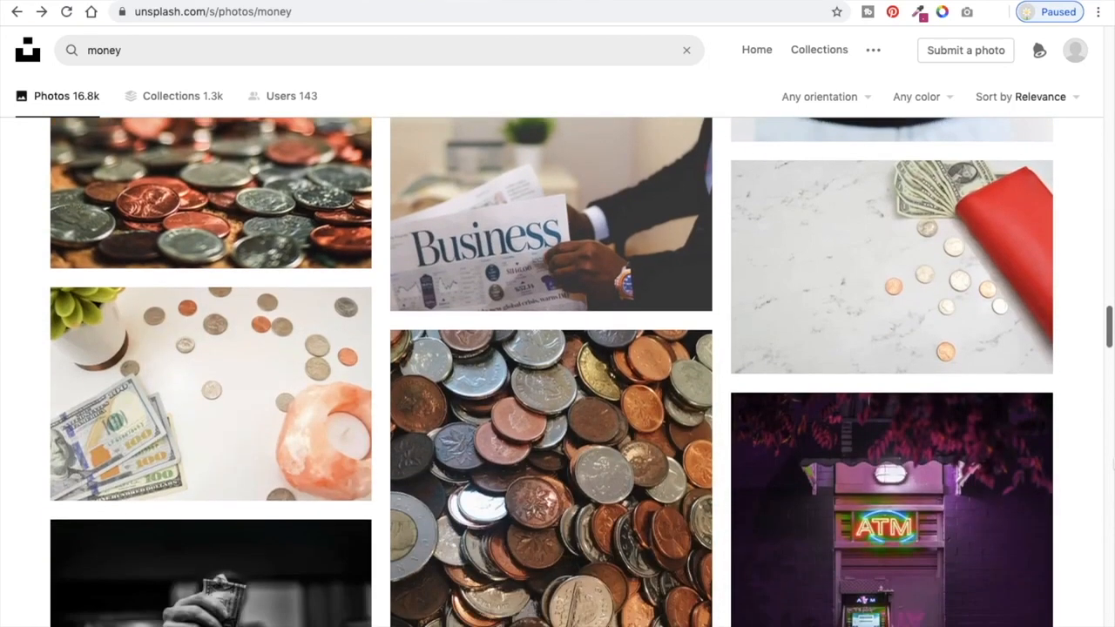
{"action": "scroll", "coordinate": [553, 372], "scroll_direction": "down", "scroll_amount": 3}
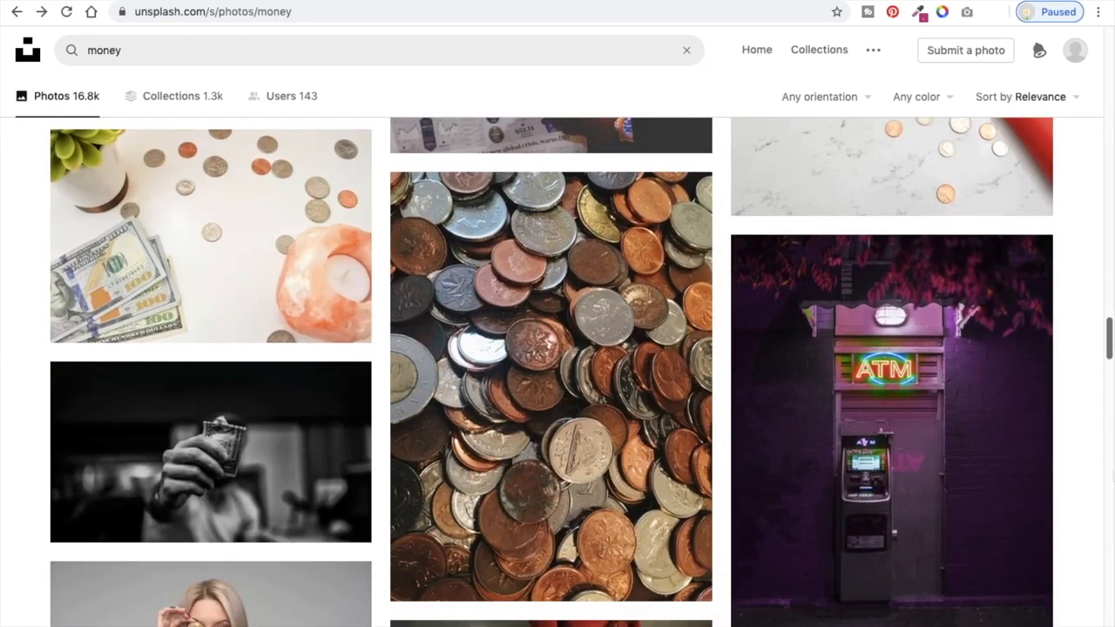
{"action": "scroll", "coordinate": [552, 372], "scroll_direction": "down", "scroll_amount": 3}
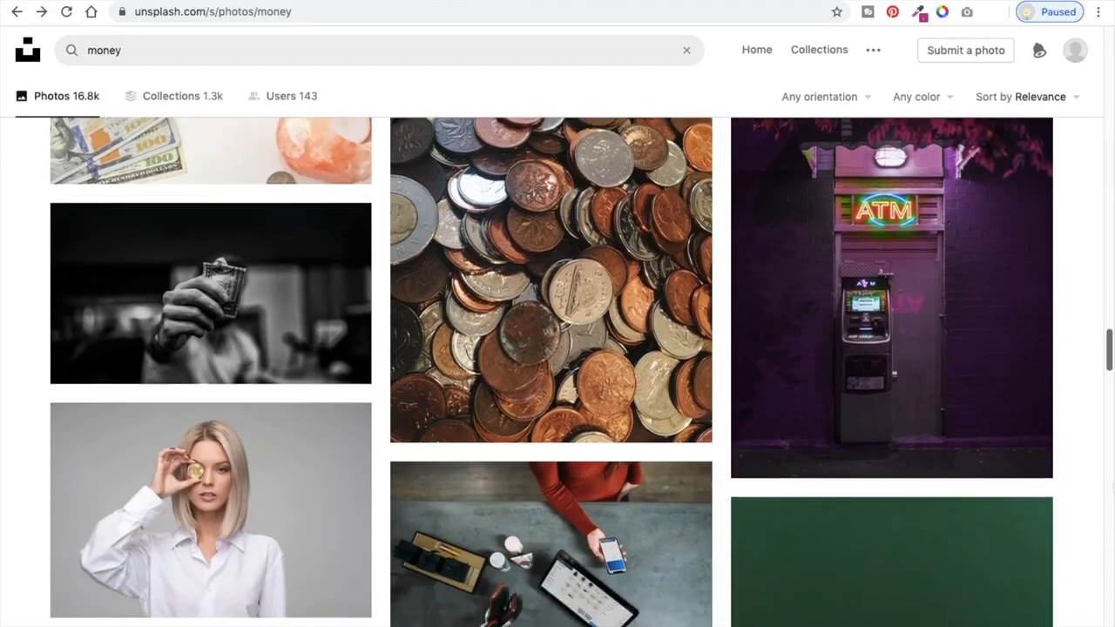
{"action": "scroll", "coordinate": [552, 372], "scroll_direction": "down", "scroll_amount": 4}
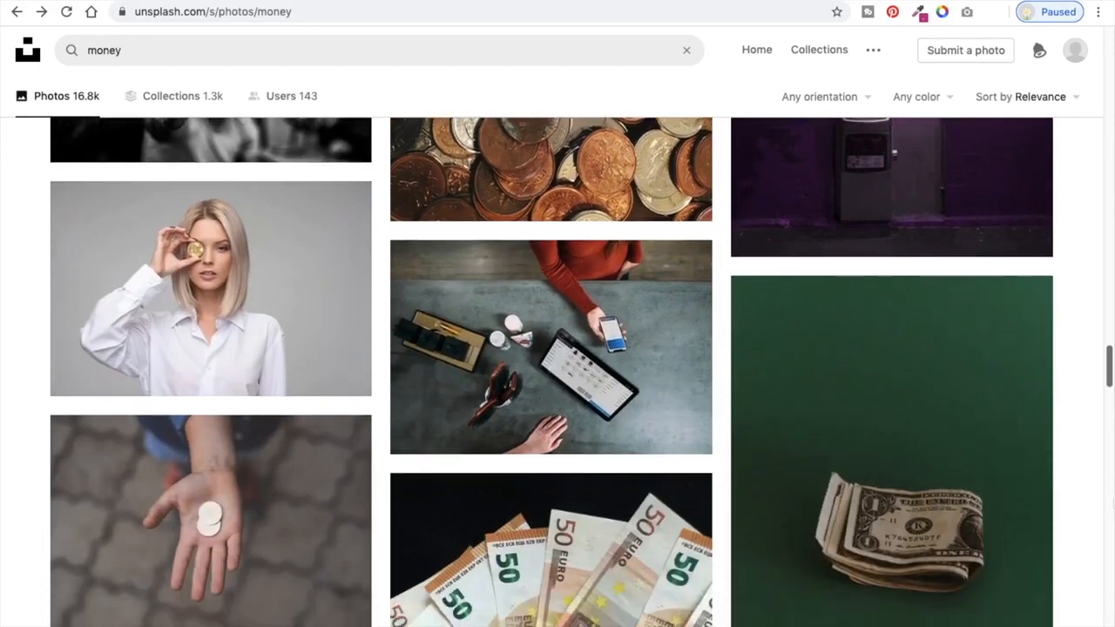
{"action": "scroll", "coordinate": [552, 372], "scroll_direction": "down", "scroll_amount": 3}
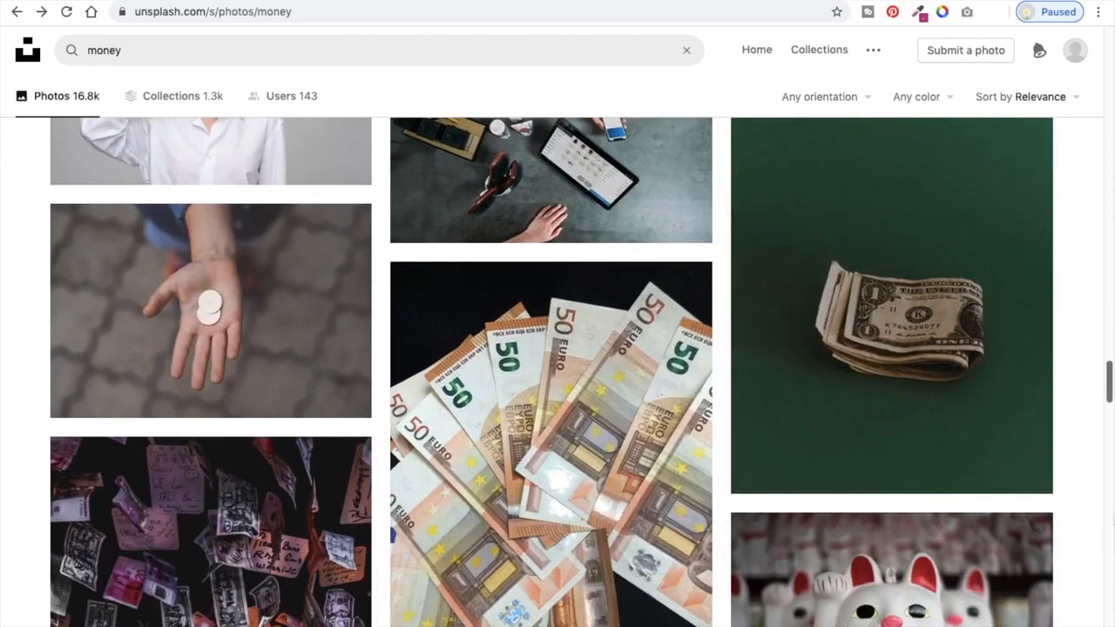
{"action": "scroll", "coordinate": [553, 372], "scroll_direction": "down", "scroll_amount": 6}
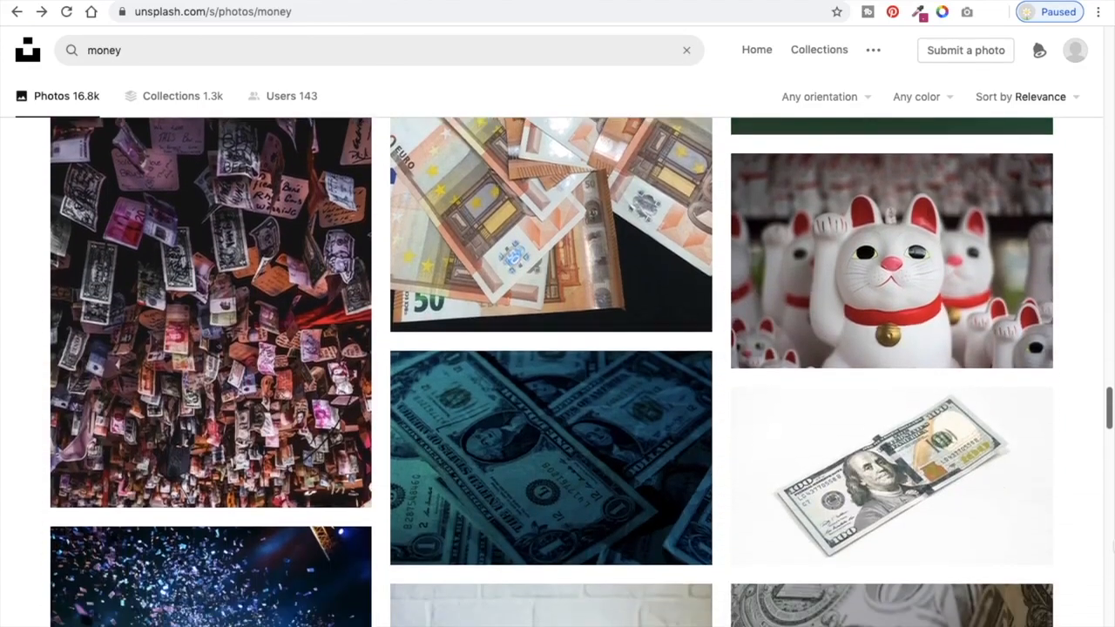
{"action": "scroll", "coordinate": [552, 371], "scroll_direction": "down", "scroll_amount": 7}
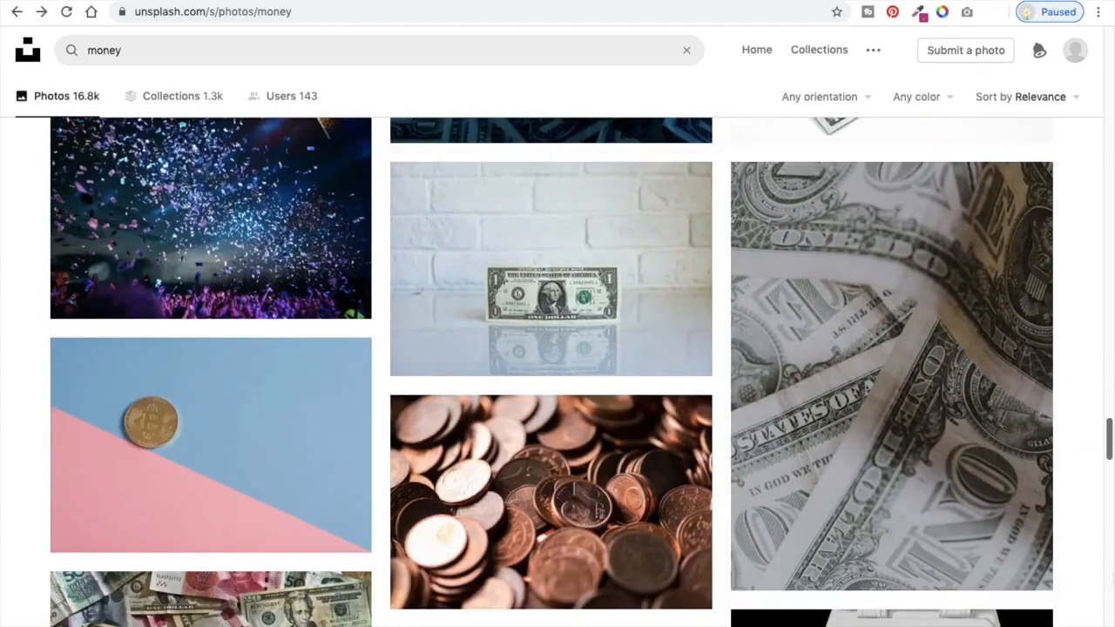
{"action": "scroll", "coordinate": [552, 371], "scroll_direction": "down", "scroll_amount": 2}
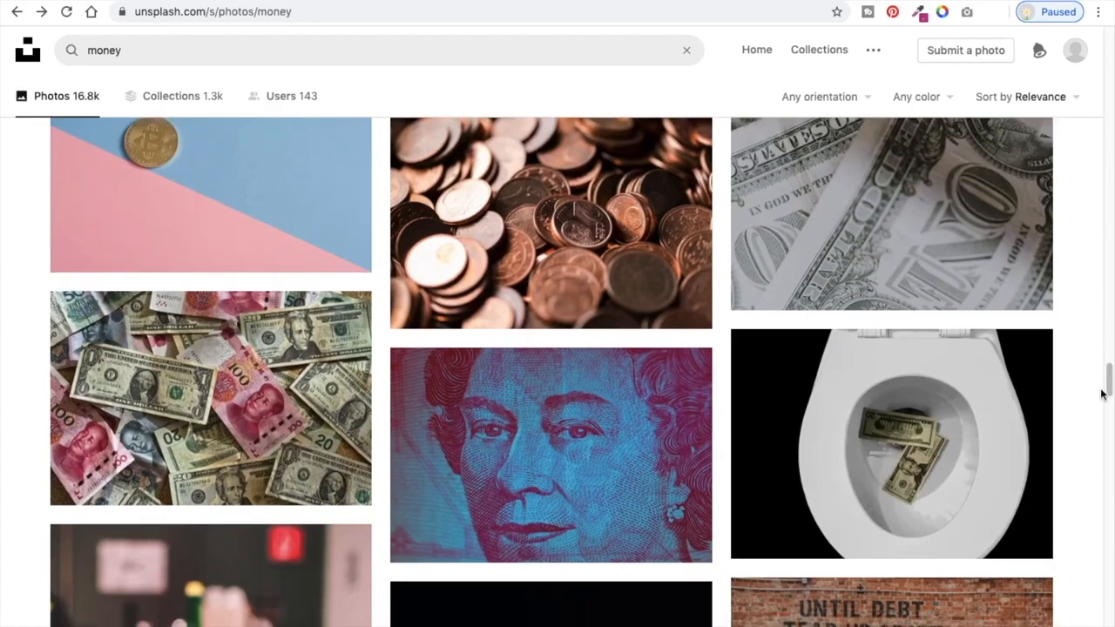
{"action": "left_click_drag", "start_coordinate": [1108, 376], "coordinate": [1108, 444]}
{"action": "scroll", "coordinate": [552, 372], "scroll_direction": "down", "scroll_amount": 8}
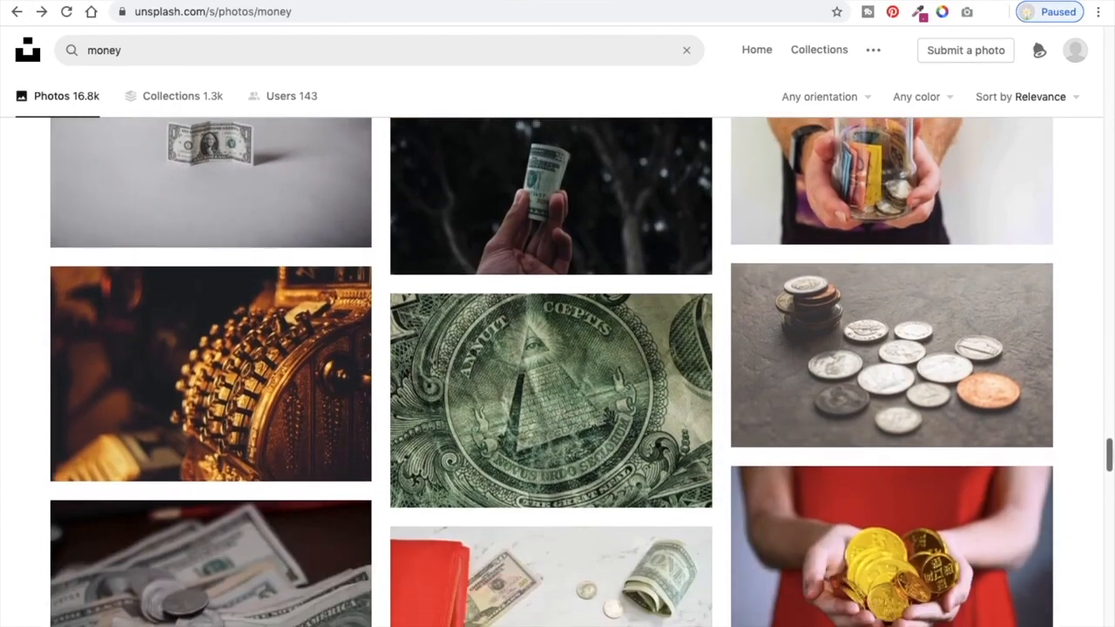
{"action": "scroll", "coordinate": [551, 372], "scroll_direction": "down", "scroll_amount": 4}
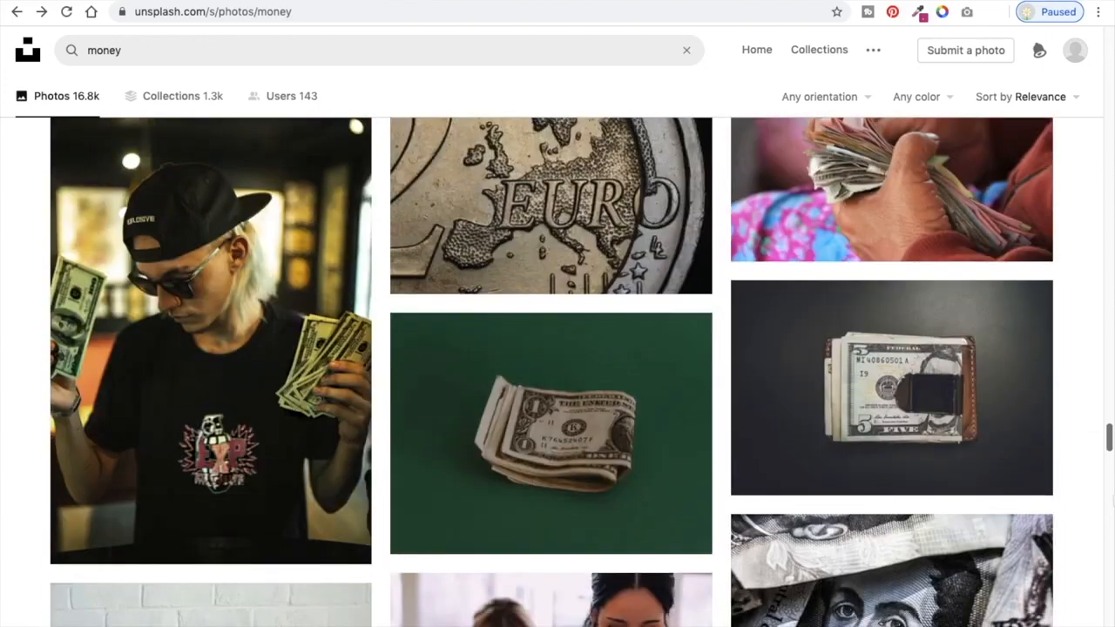
Step: Check the rest of the Unsplash money photos for a usable shot of people holding cash
{"action": "scroll", "coordinate": [551, 372], "scroll_direction": "down", "scroll_amount": 6}
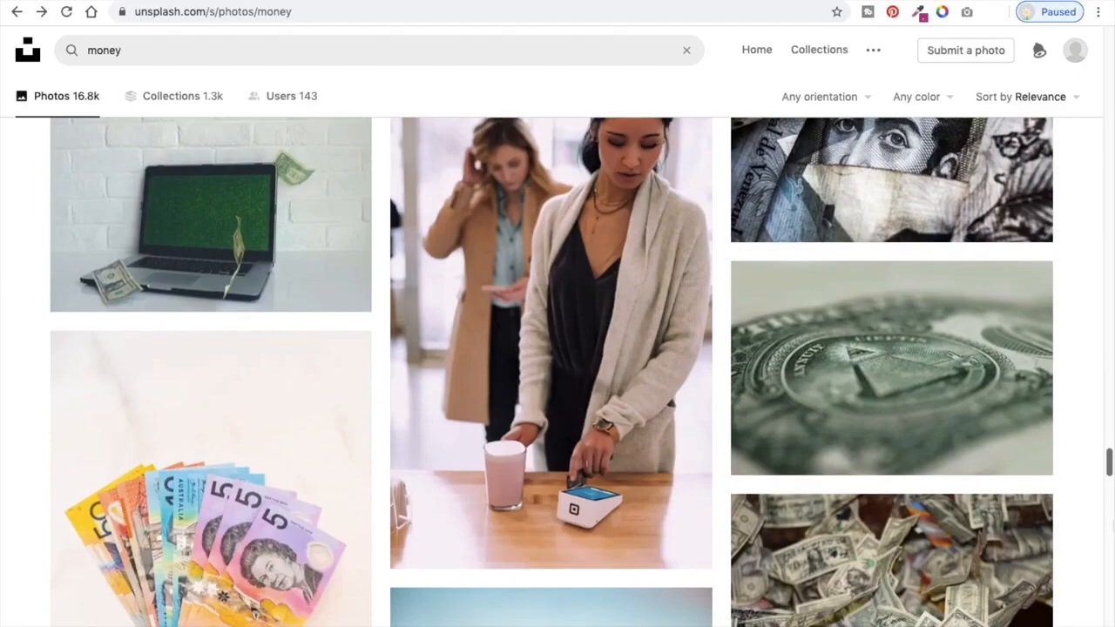
{"action": "scroll", "coordinate": [551, 372], "scroll_direction": "up", "scroll_amount": 1}
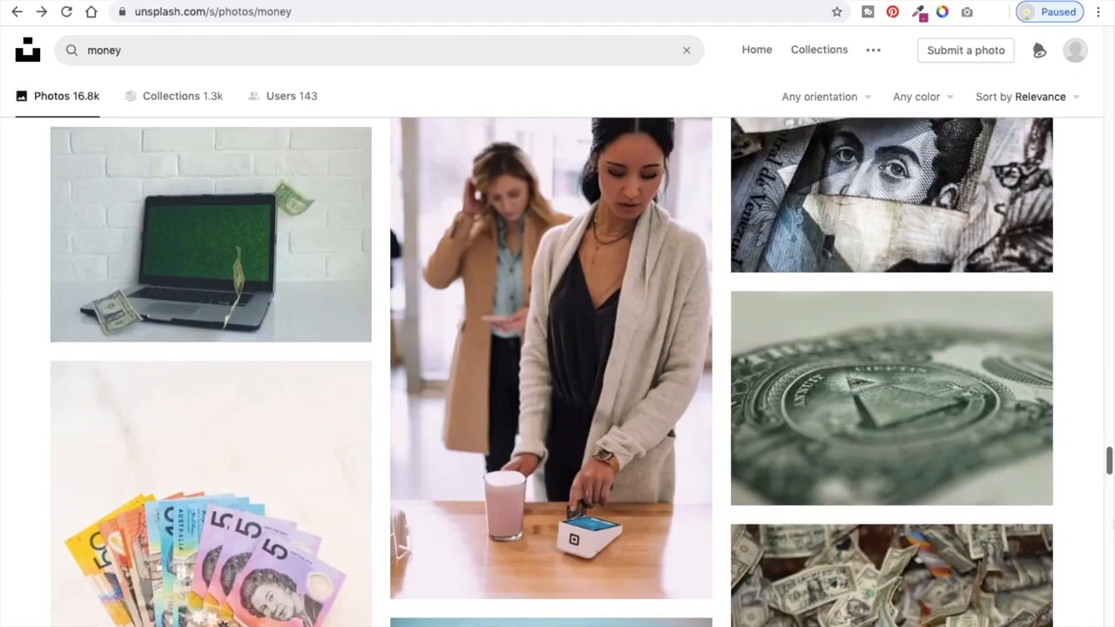
{"action": "scroll", "coordinate": [1103, 473], "scroll_direction": "up", "scroll_amount": 20}
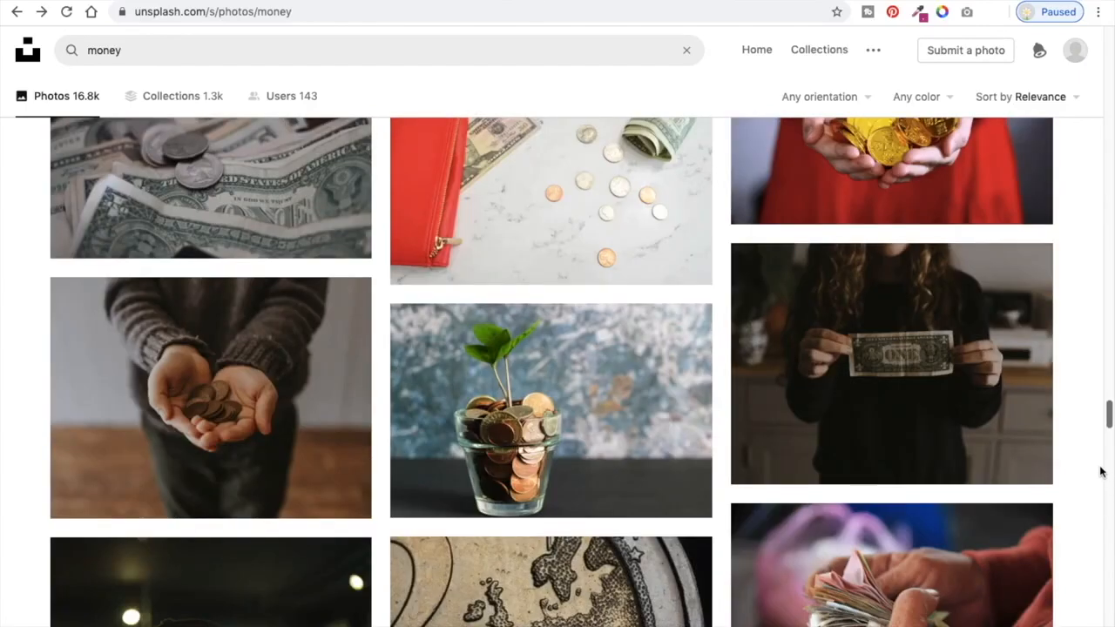
{"action": "scroll", "coordinate": [1098, 154], "scroll_direction": "up", "scroll_amount": 20}
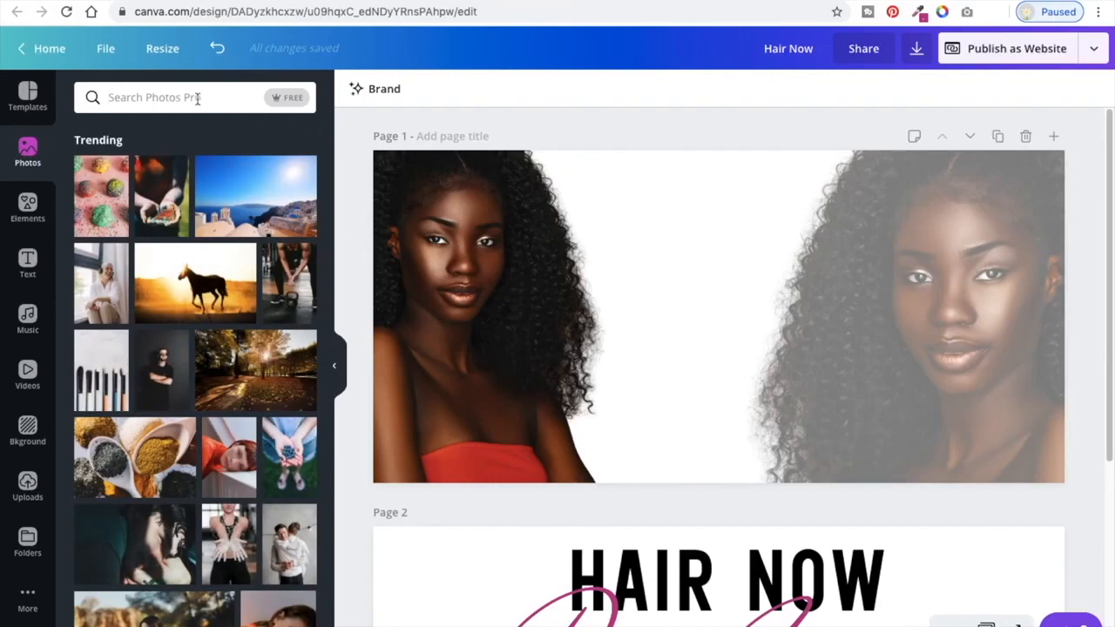
Step: Switch to the Hair Now design in Canva, search its photo library for "Money" and look through the photos
{"action": "left_click", "coordinate": [198, 99]}
{"action": "type", "text": "Money"}
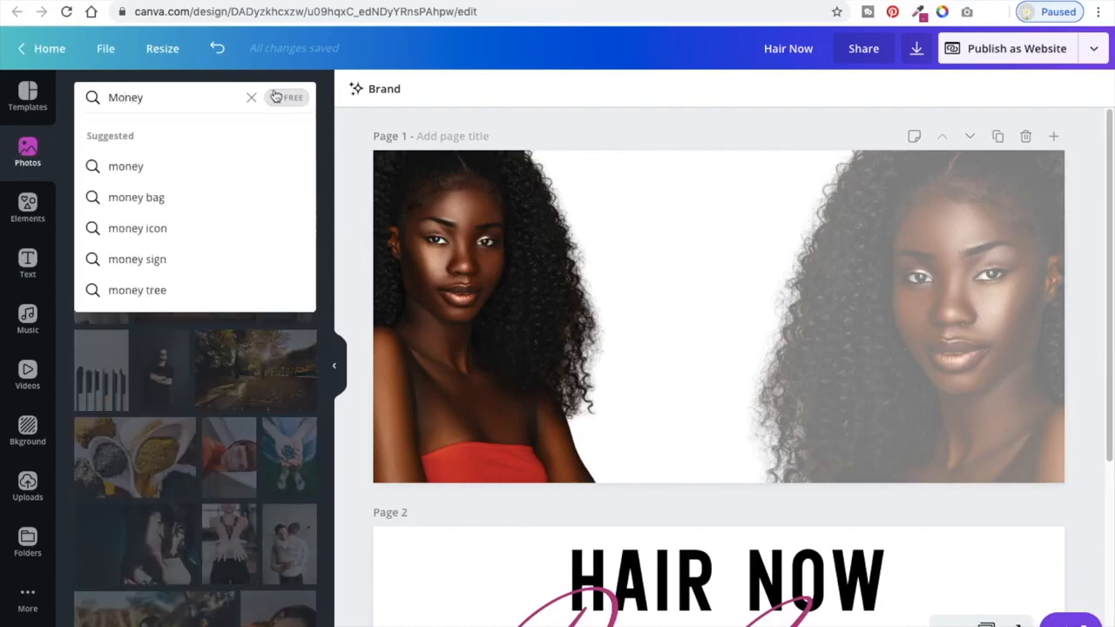
{"action": "left_click", "coordinate": [290, 97]}
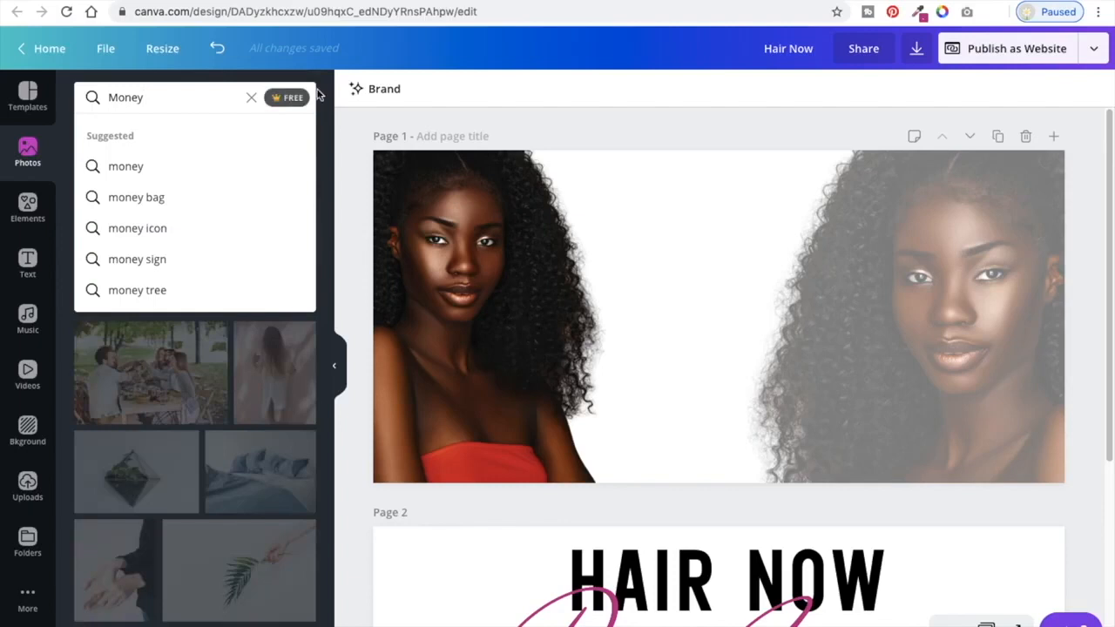
{"action": "key", "text": "Return"}
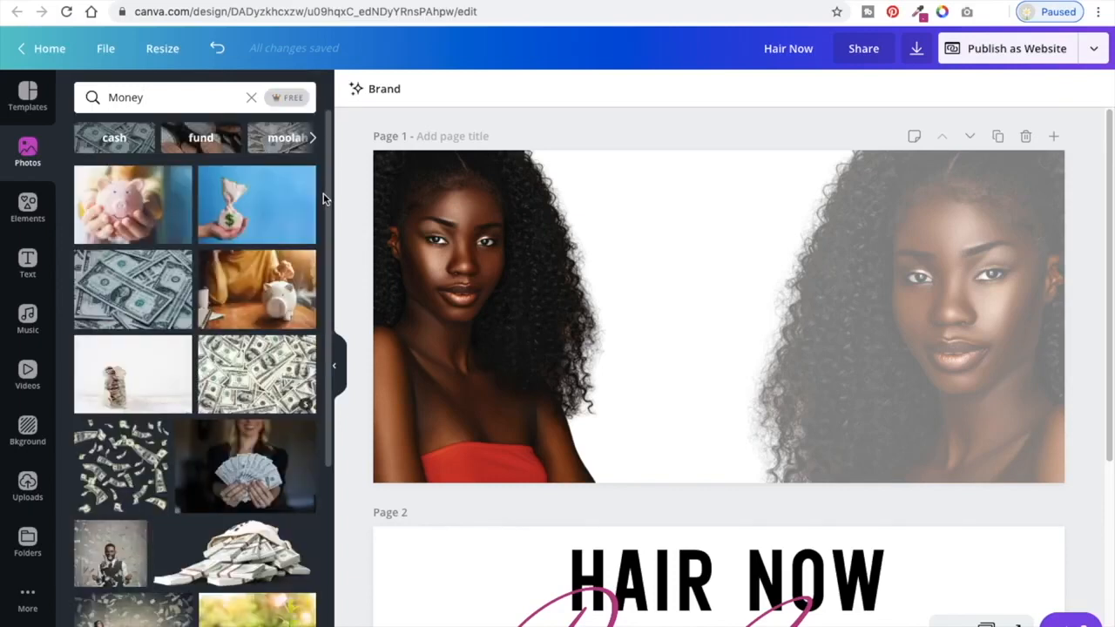
{"action": "left_click_drag", "start_coordinate": [330, 177], "coordinate": [340, 339]}
{"action": "scroll", "coordinate": [334, 363], "scroll_direction": "down", "scroll_amount": 10}
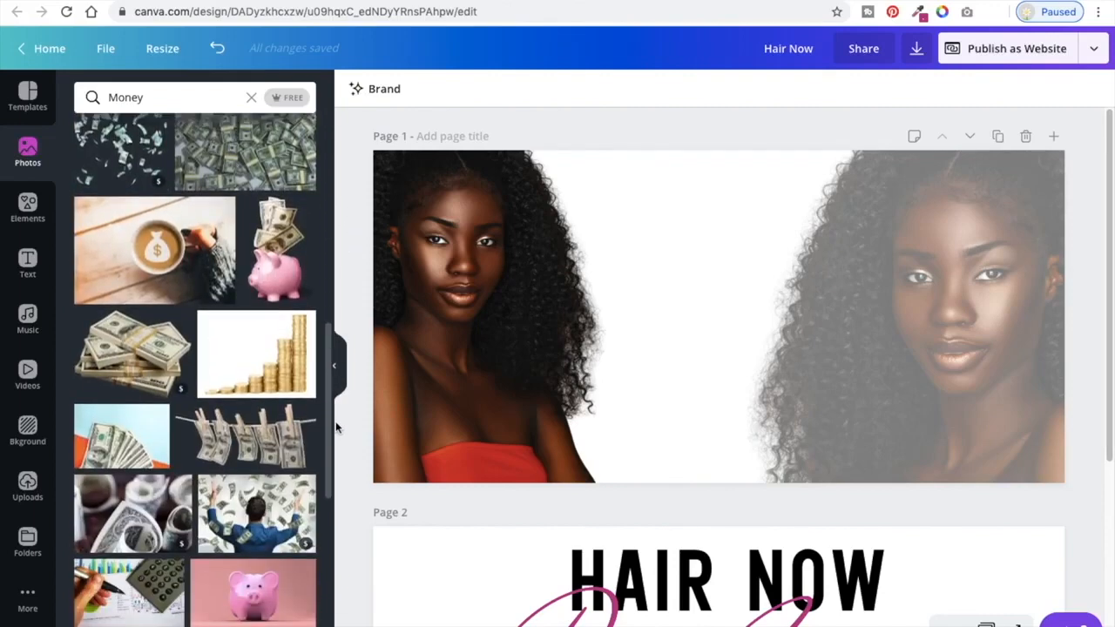
{"action": "left_click_drag", "start_coordinate": [340, 549], "coordinate": [340, 553]}
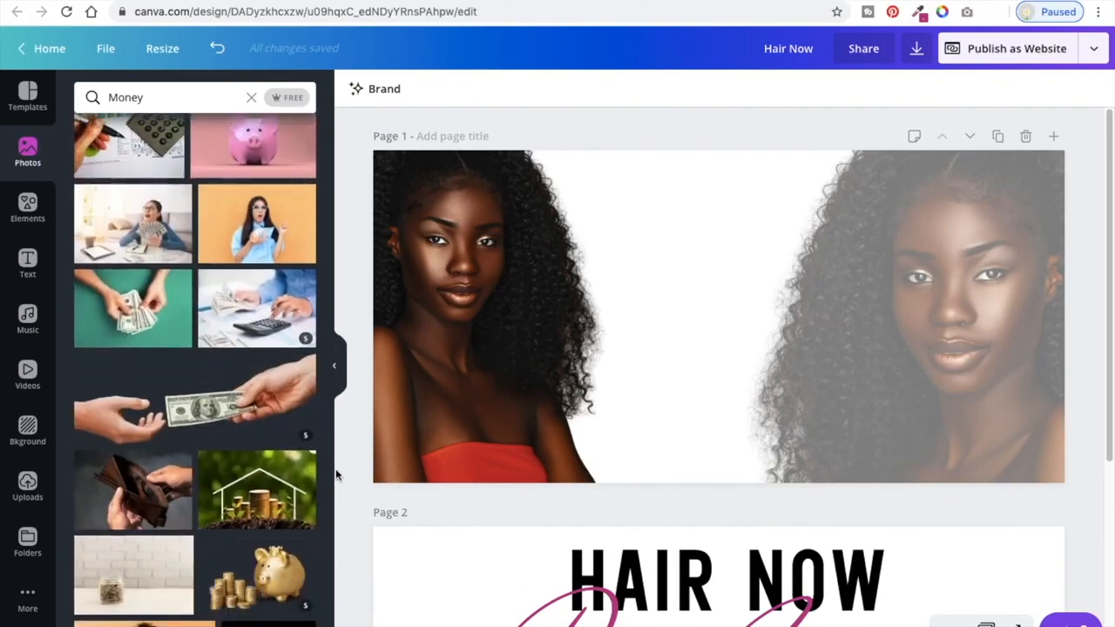
{"action": "left_click_drag", "start_coordinate": [327, 400], "coordinate": [353, 626]}
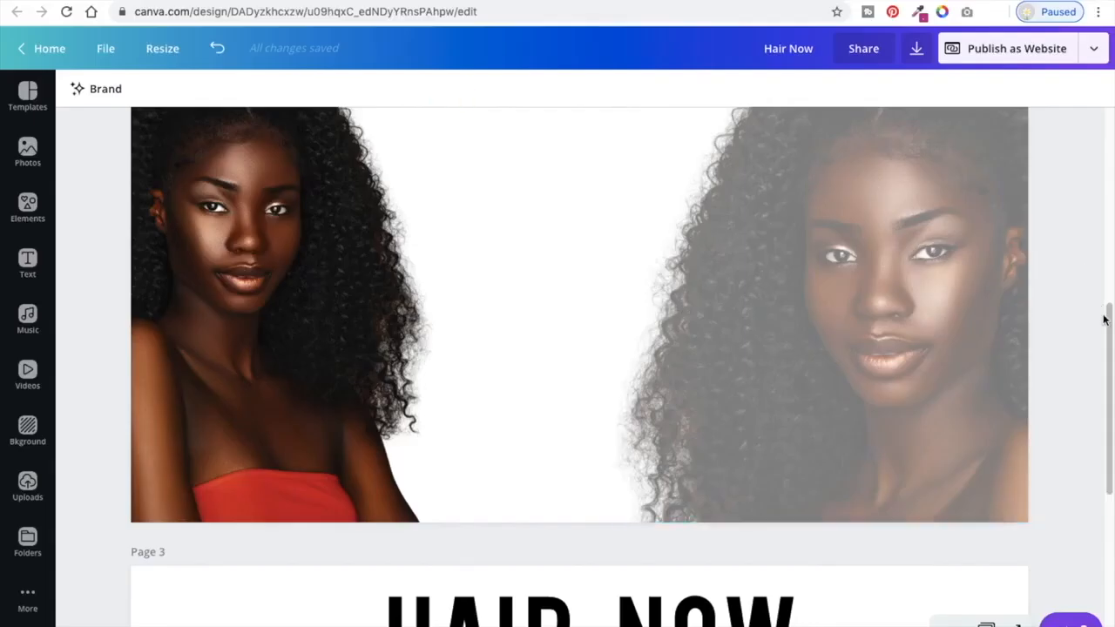
Step: Delete the faded portrait from page 2 and add the photo of the woman holding a fan of cash
{"action": "scroll", "coordinate": [880, 358], "scroll_direction": "up", "scroll_amount": 2}
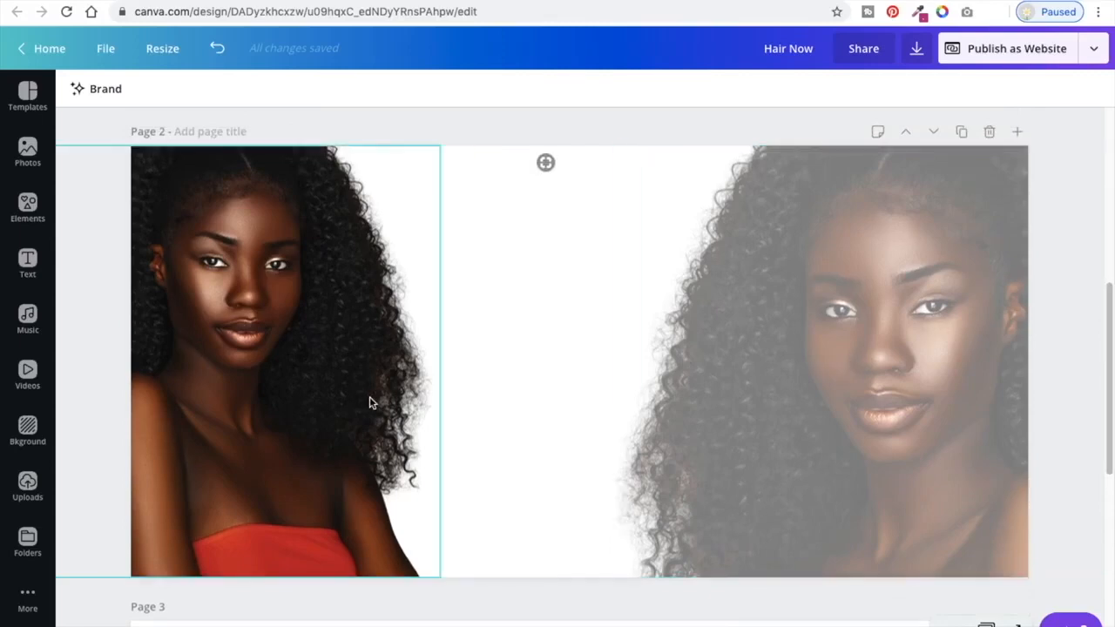
{"action": "left_click", "coordinate": [827, 335]}
{"action": "key", "text": "Delete"}
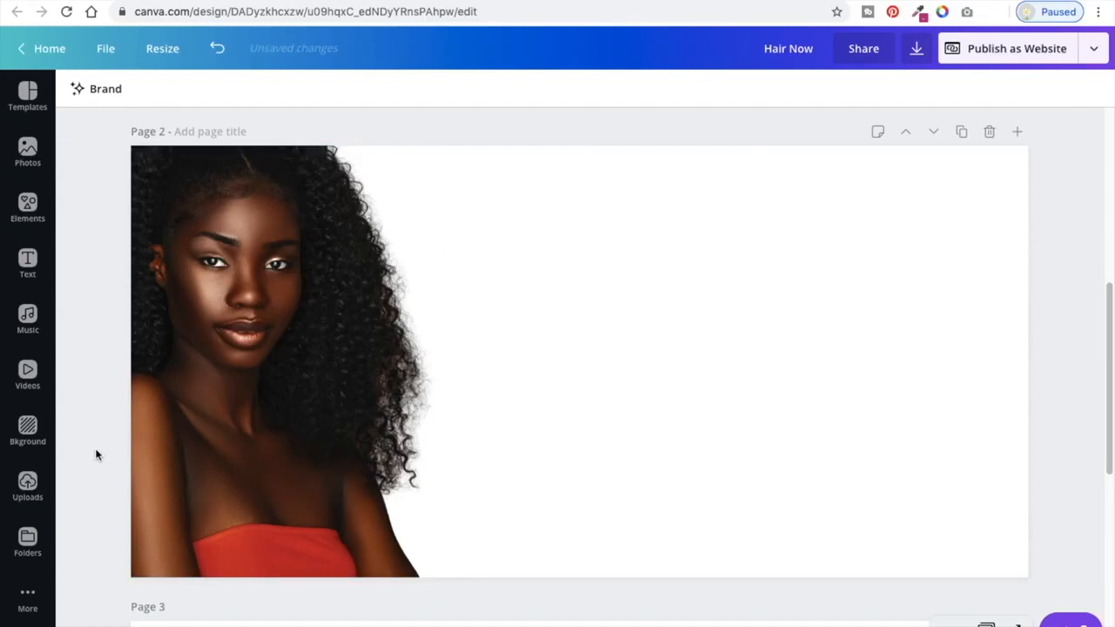
{"action": "left_click", "coordinate": [25, 156]}
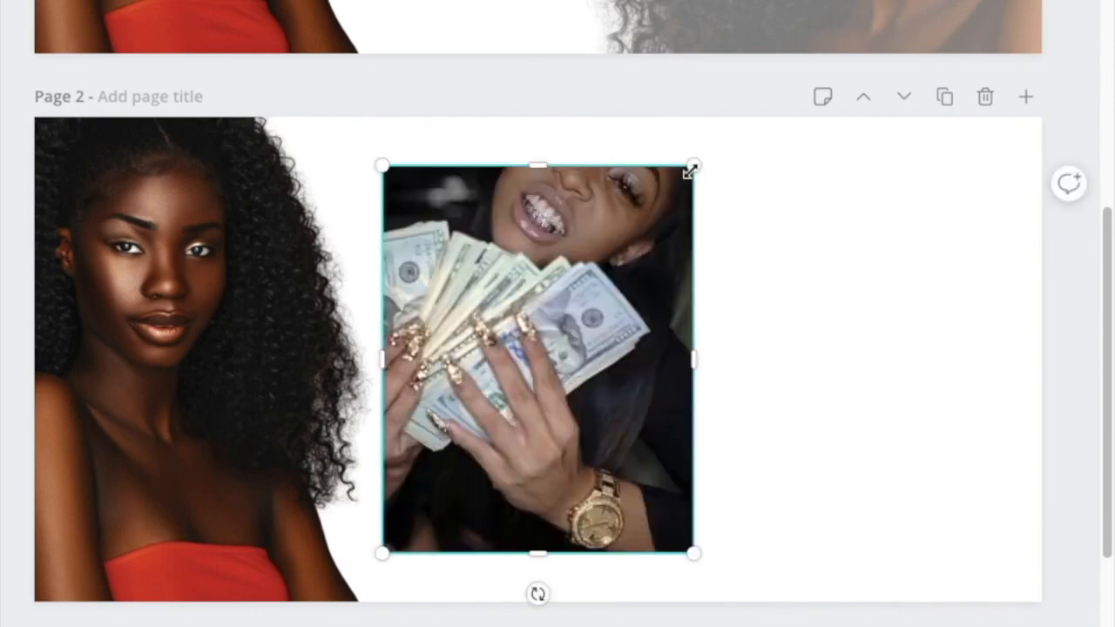
Step: Try enlarging the cash photo and stretching it across the full width of page 2
{"action": "left_click_drag", "start_coordinate": [690, 170], "coordinate": [941, 0]}
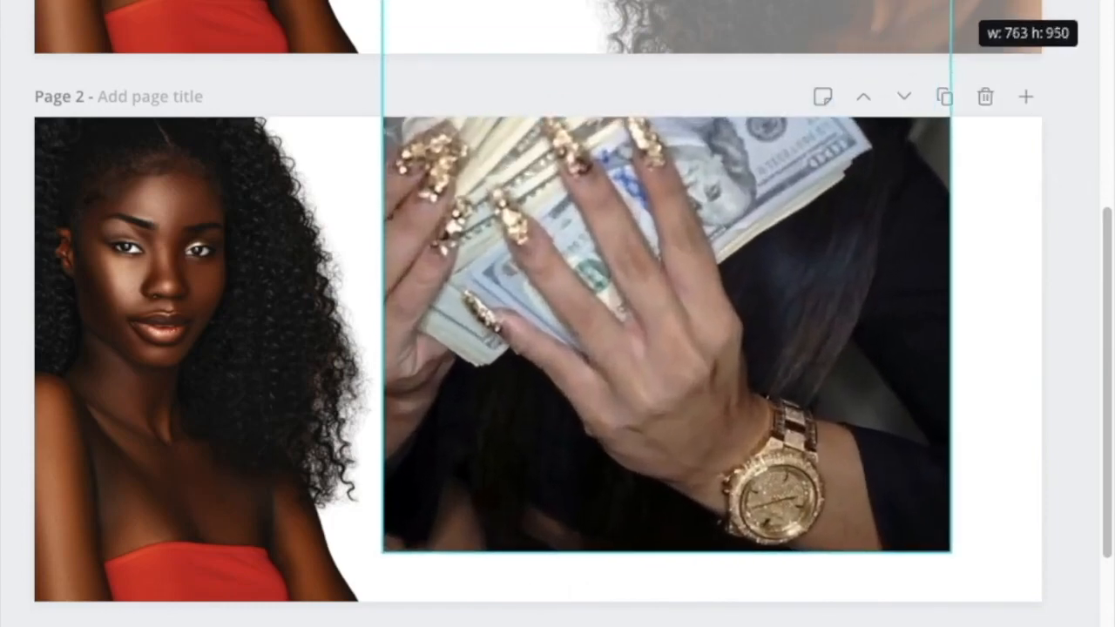
{"action": "left_click_drag", "start_coordinate": [859, 236], "coordinate": [971, 301]}
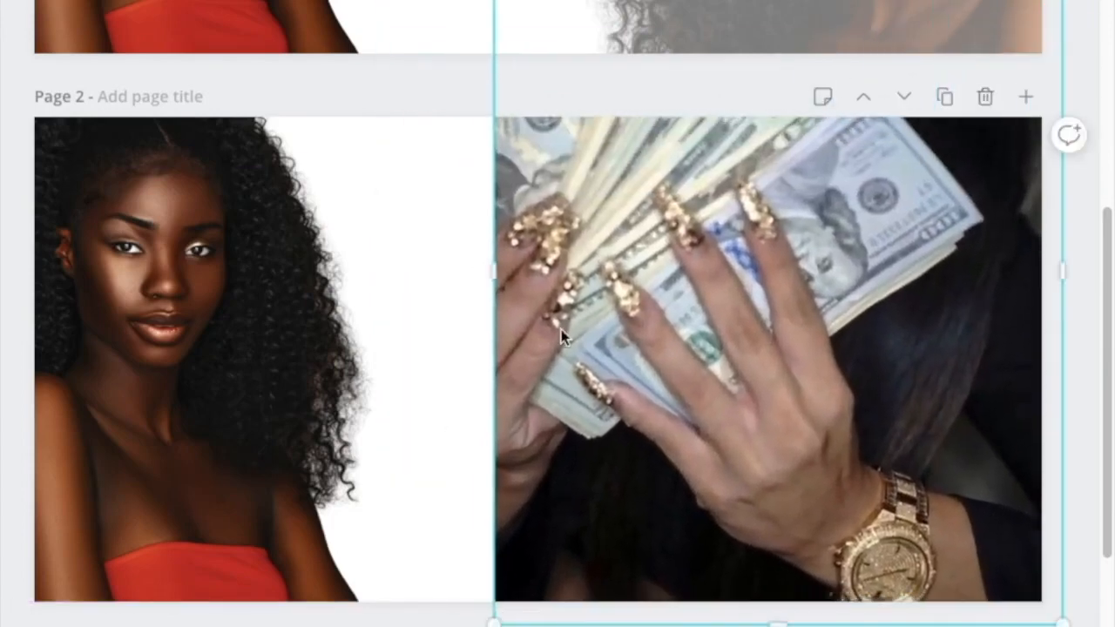
{"action": "left_click_drag", "start_coordinate": [495, 277], "coordinate": [28, 293]}
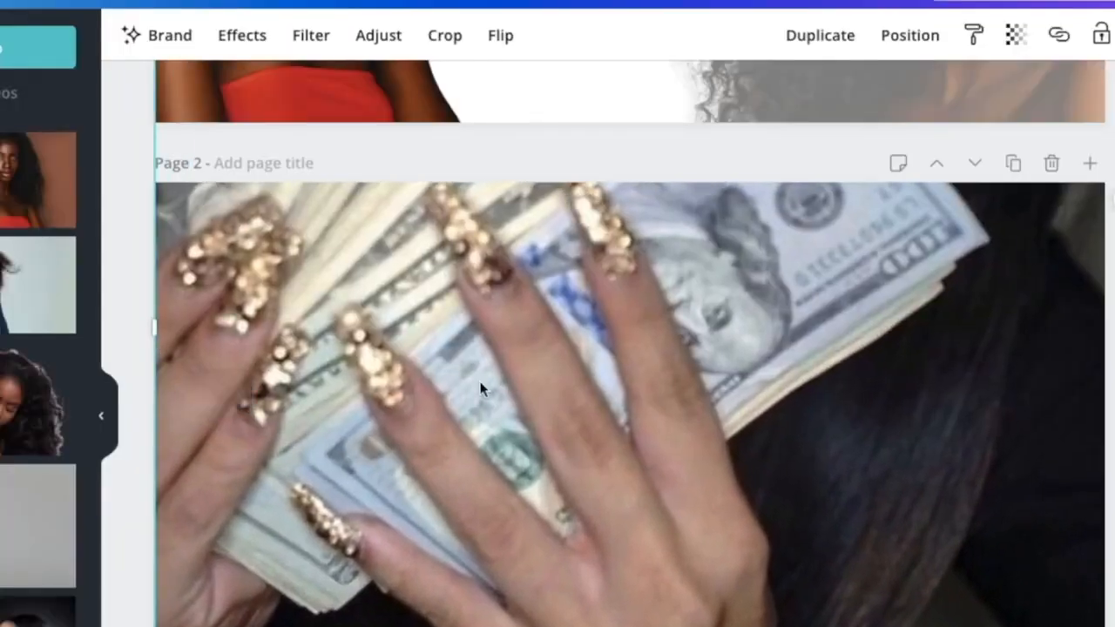
Step: Shift the visible area of the stretched cash photo within its crop, and delete the photo
{"action": "double_click", "coordinate": [479, 388]}
{"action": "left_click_drag", "start_coordinate": [479, 366], "coordinate": [648, 416]}
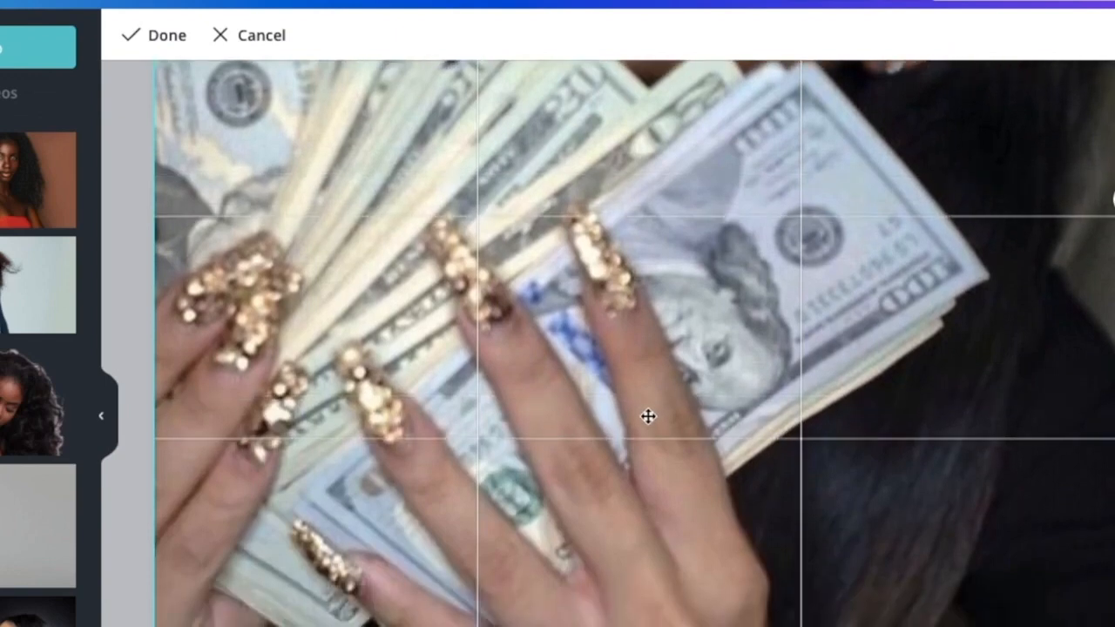
{"action": "key", "text": "Return"}
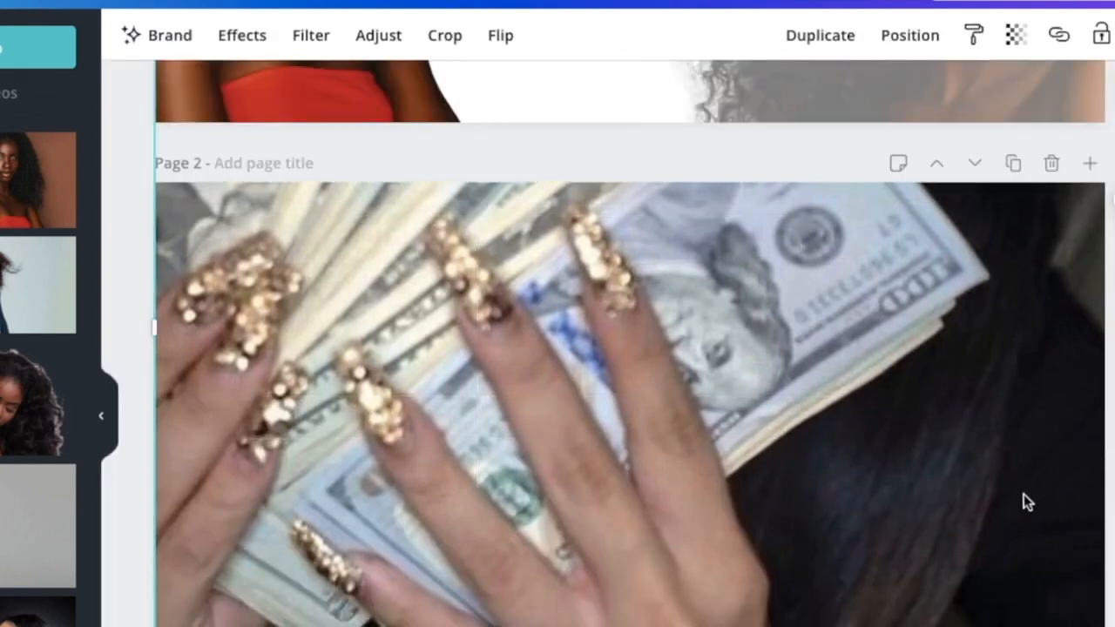
{"action": "key", "text": "Delete"}
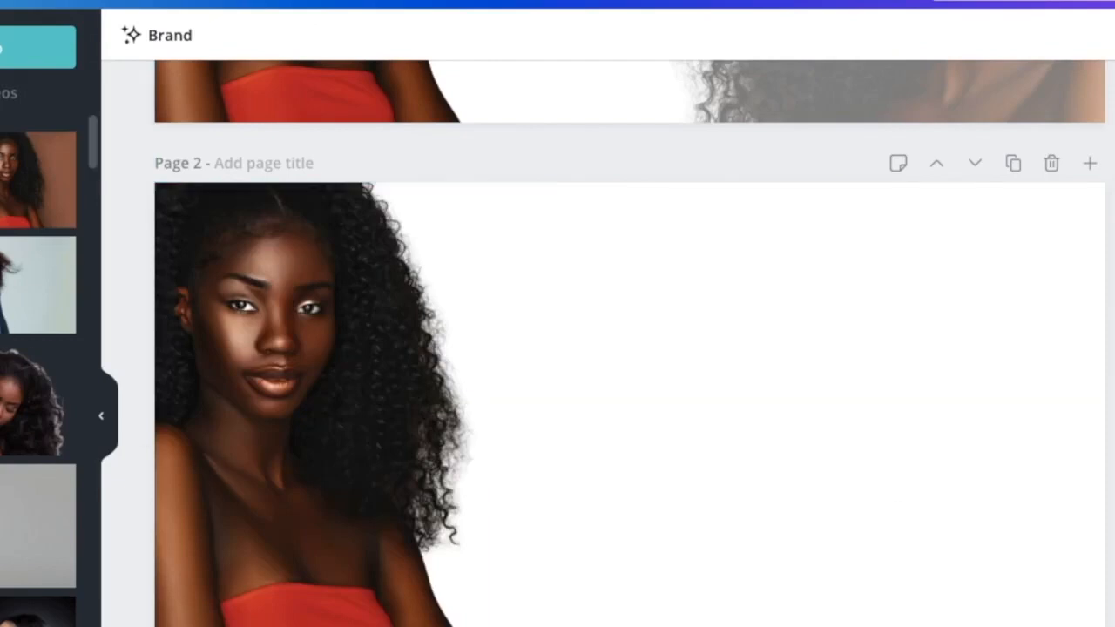
Step: Bring the cash photo back, enlarge it and extend both sides to span the full width of page 2
{"action": "key", "text": "ctrl+z"}
{"action": "left_click_drag", "start_coordinate": [813, 230], "coordinate": [1113, 122]}
{"action": "left_click_drag", "start_coordinate": [682, 265], "coordinate": [640, 471]}
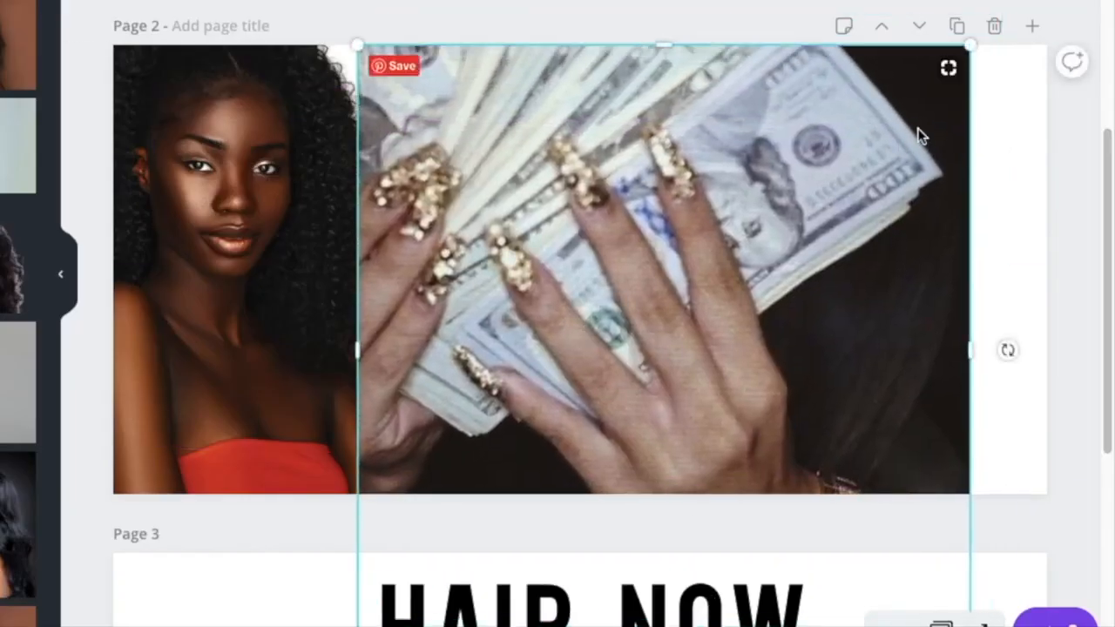
{"action": "left_click_drag", "start_coordinate": [974, 345], "coordinate": [1045, 342]}
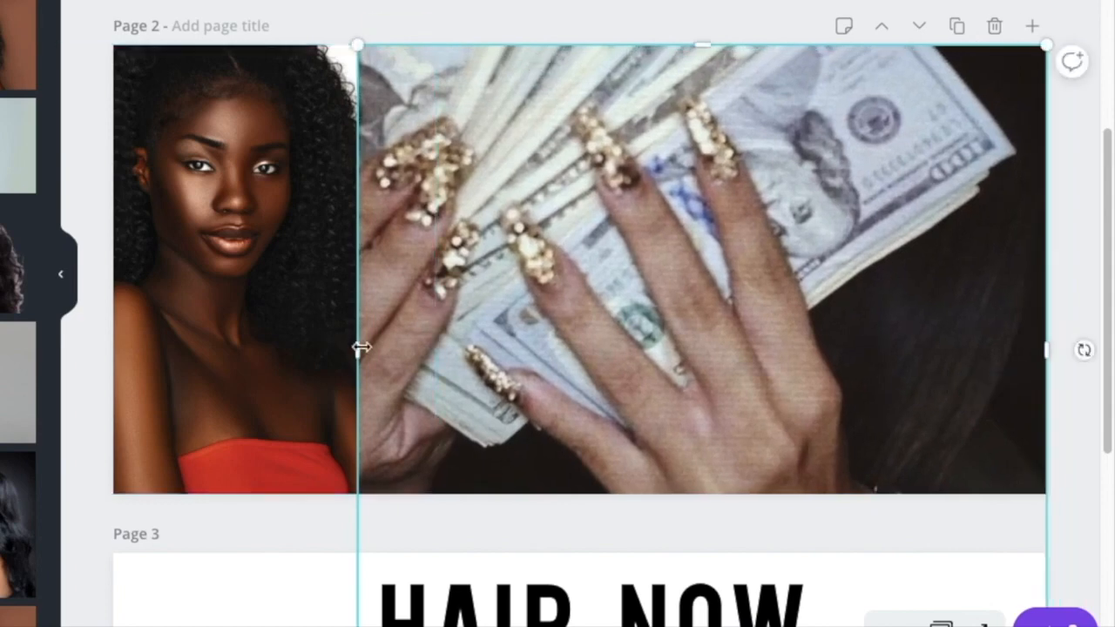
{"action": "left_click_drag", "start_coordinate": [145, 346], "coordinate": [88, 341]}
Step: Move the cash photo downward inside its crop to show more of the fanned bills
{"action": "double_click", "coordinate": [346, 243]}
{"action": "left_click_drag", "start_coordinate": [373, 241], "coordinate": [373, 464]}
{"action": "key", "text": "Return"}
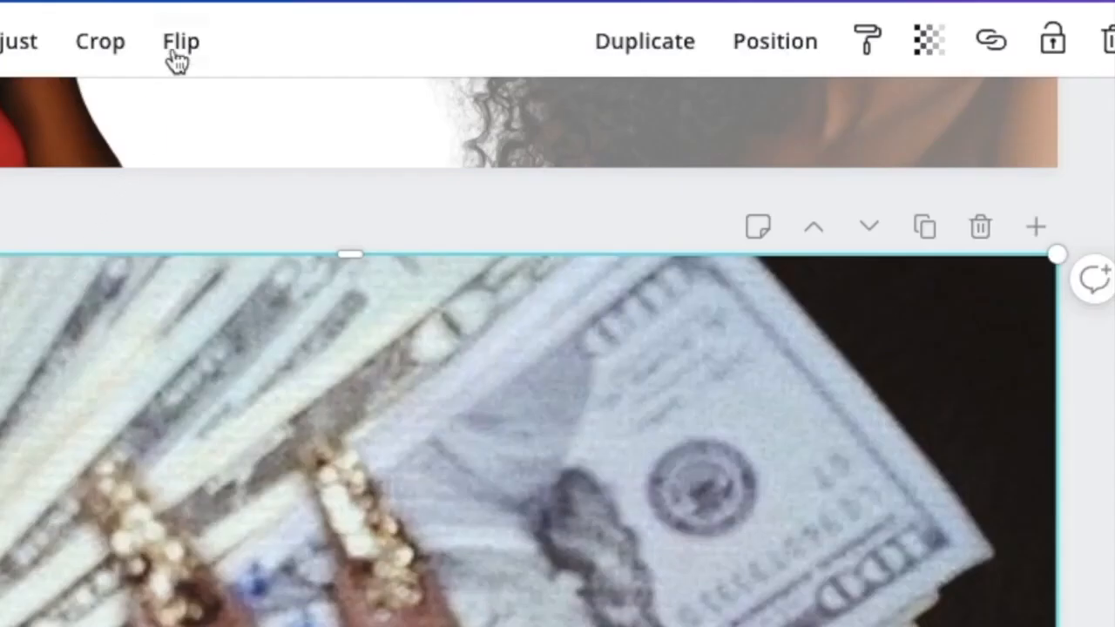
Step: Flip the cash photo on page 2 horizontally
{"action": "left_click", "coordinate": [181, 42]}
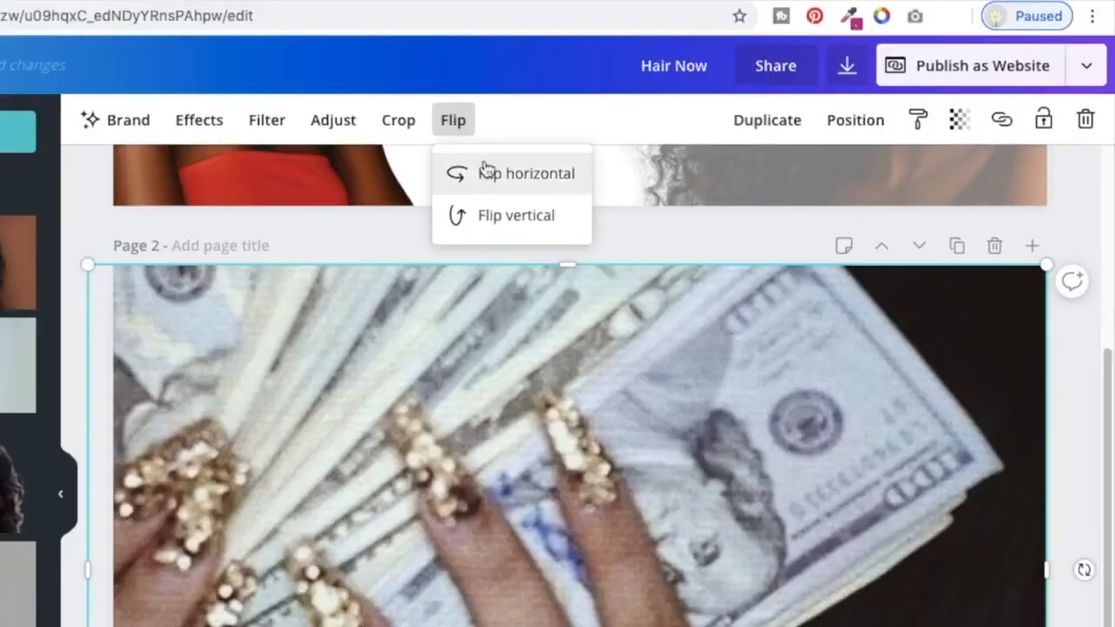
{"action": "left_click", "coordinate": [483, 171]}
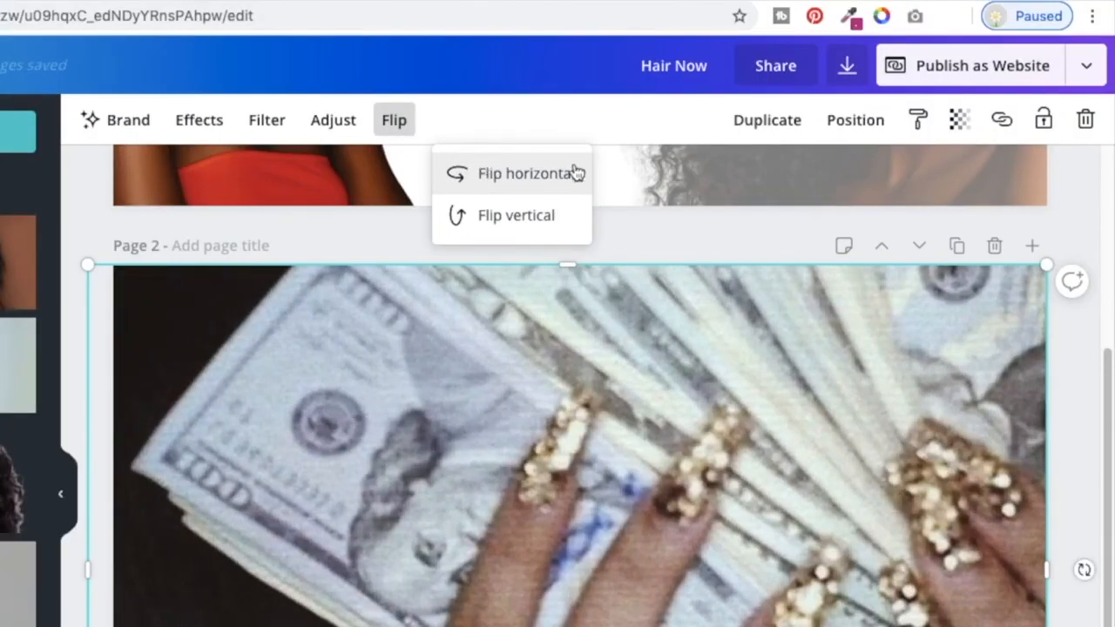
{"action": "left_click", "coordinate": [724, 236]}
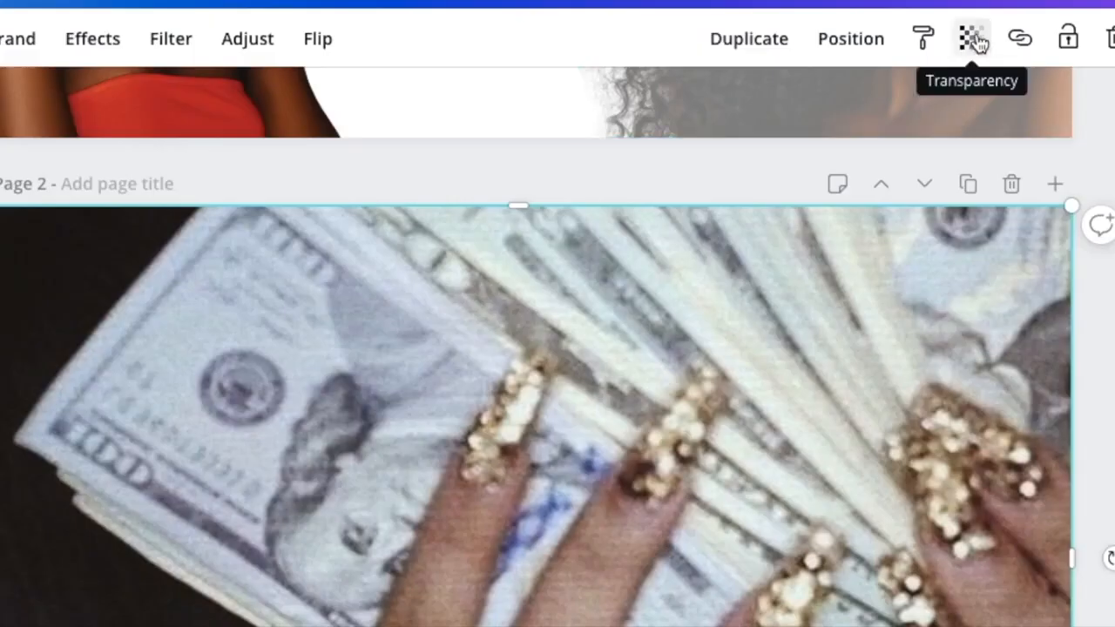
Step: Set the cash photo's transparency to 50
{"action": "left_click", "coordinate": [974, 39]}
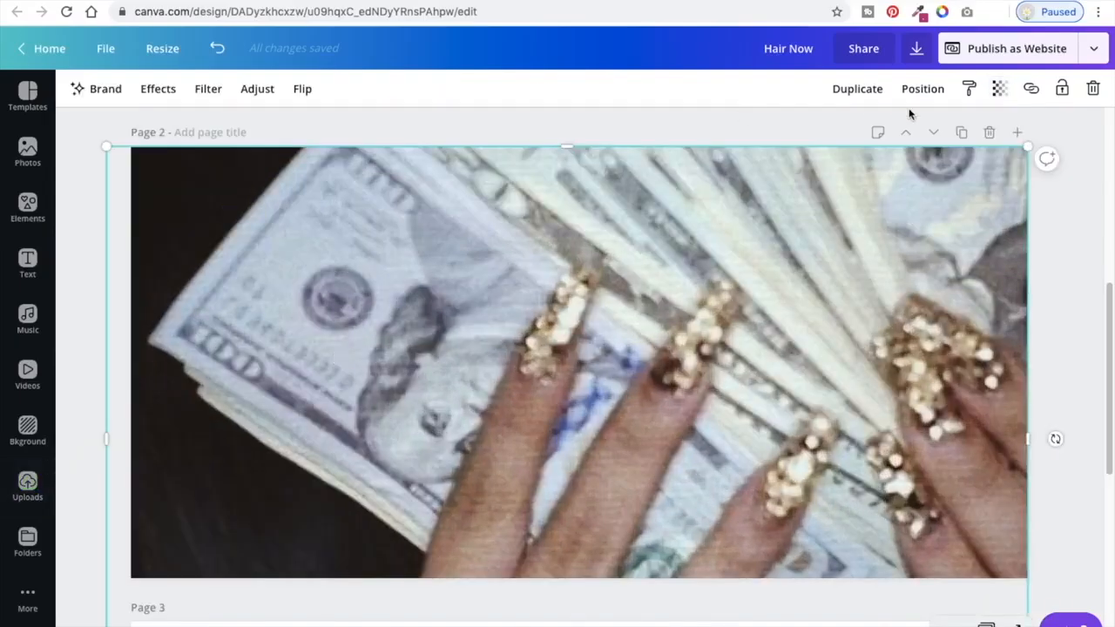
{"action": "left_click", "coordinate": [999, 88]}
{"action": "left_click_drag", "start_coordinate": [969, 128], "coordinate": [910, 133]}
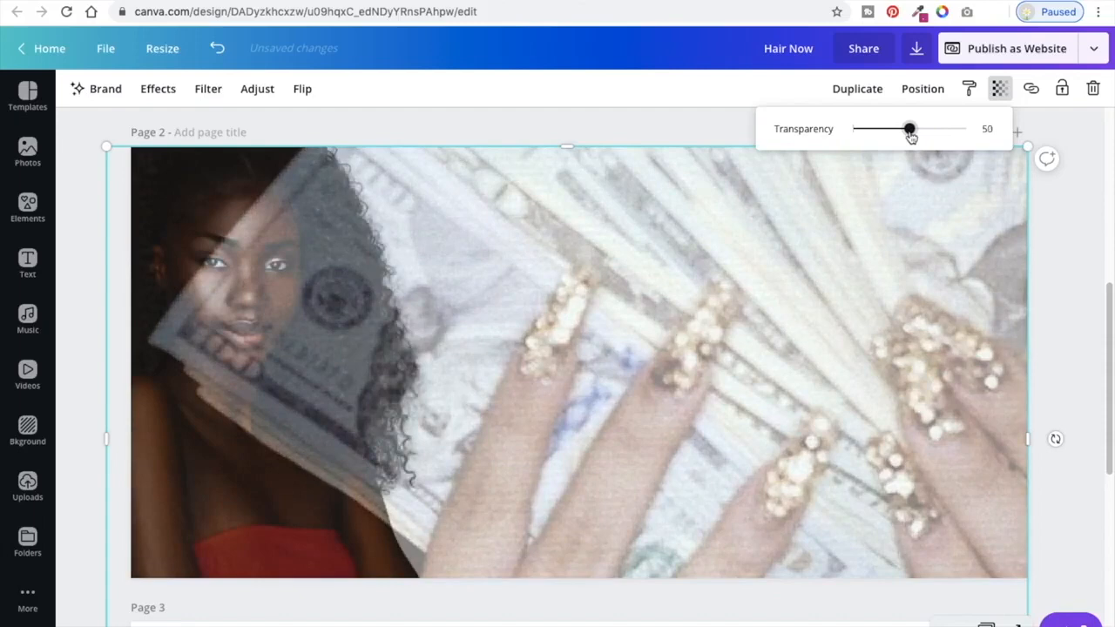
{"action": "left_click", "coordinate": [1080, 153]}
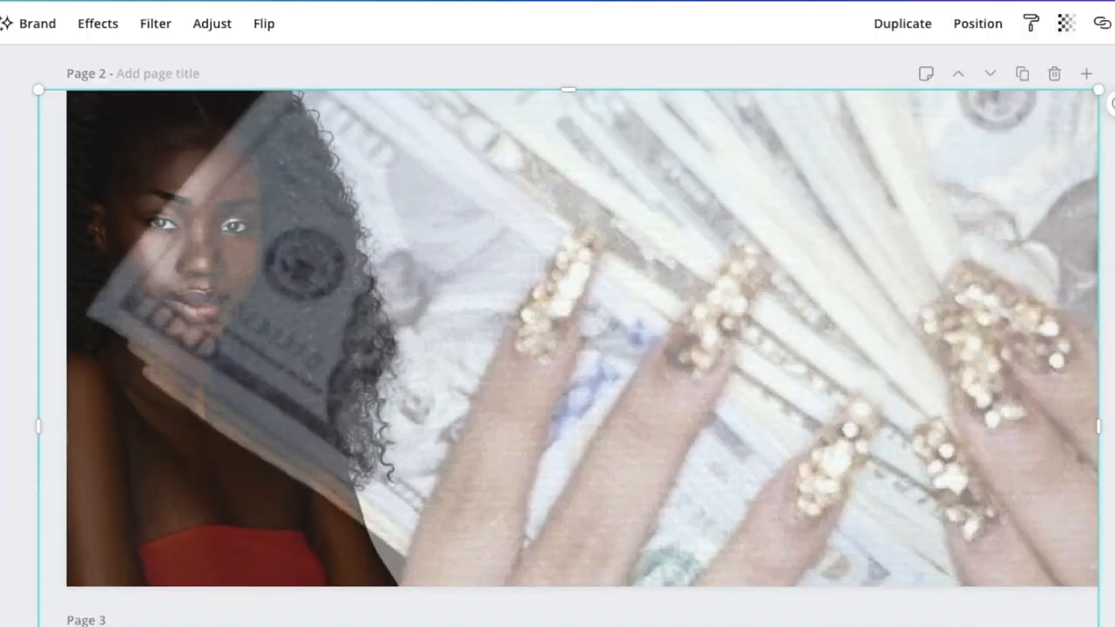
Step: Send the cash photo backward behind the woman's portrait and deselect it
{"action": "left_click", "coordinate": [982, 32]}
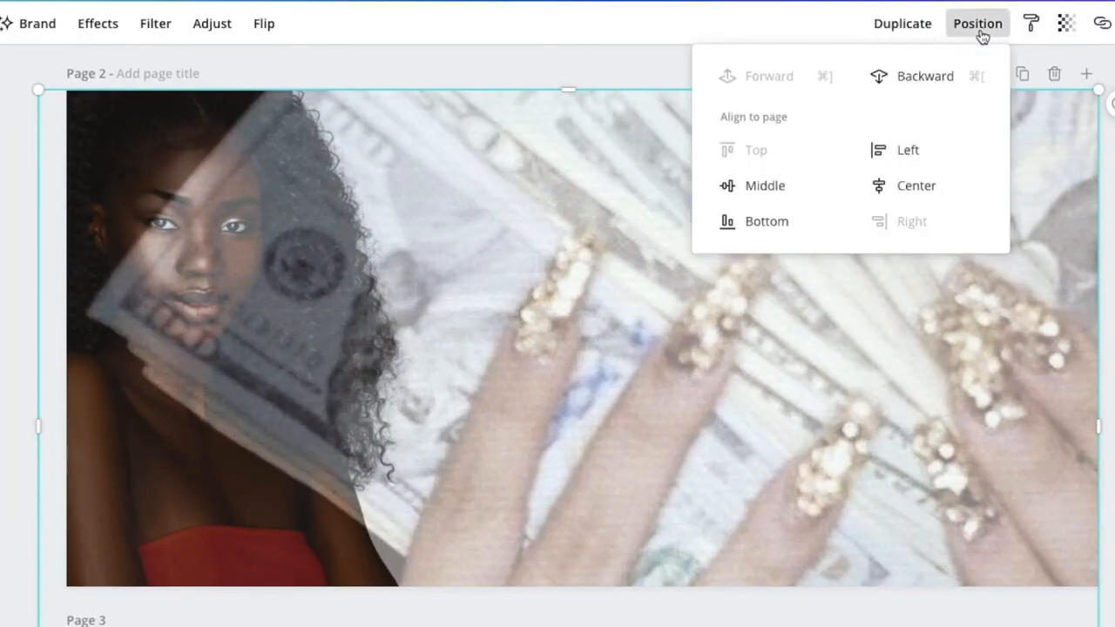
{"action": "left_click", "coordinate": [927, 78]}
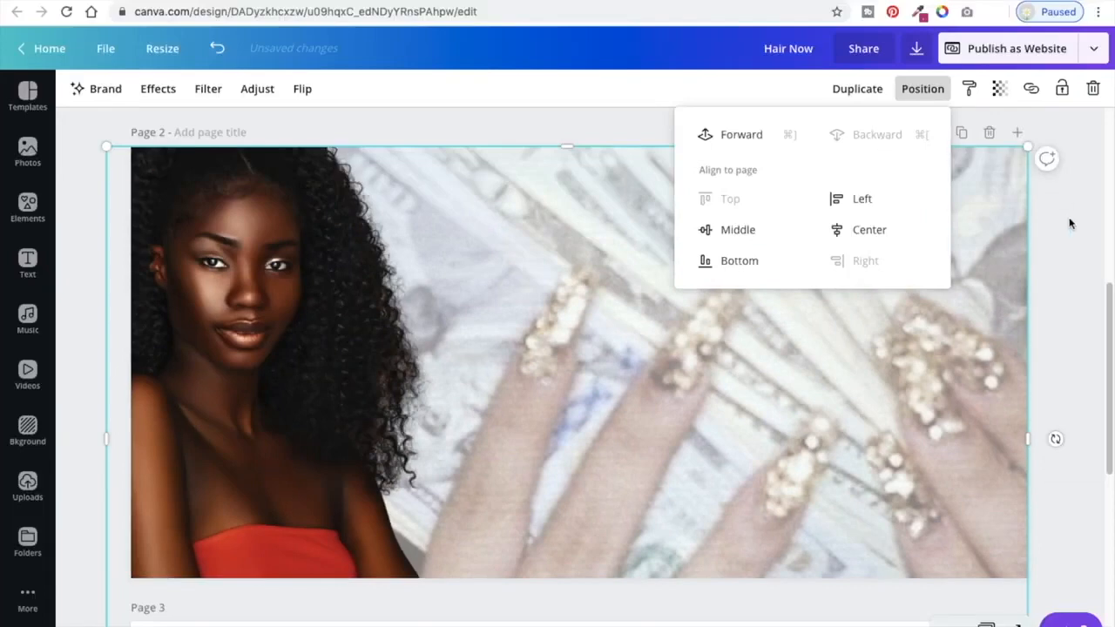
{"action": "key", "text": "Escape"}
{"action": "left_click", "coordinate": [1070, 224]}
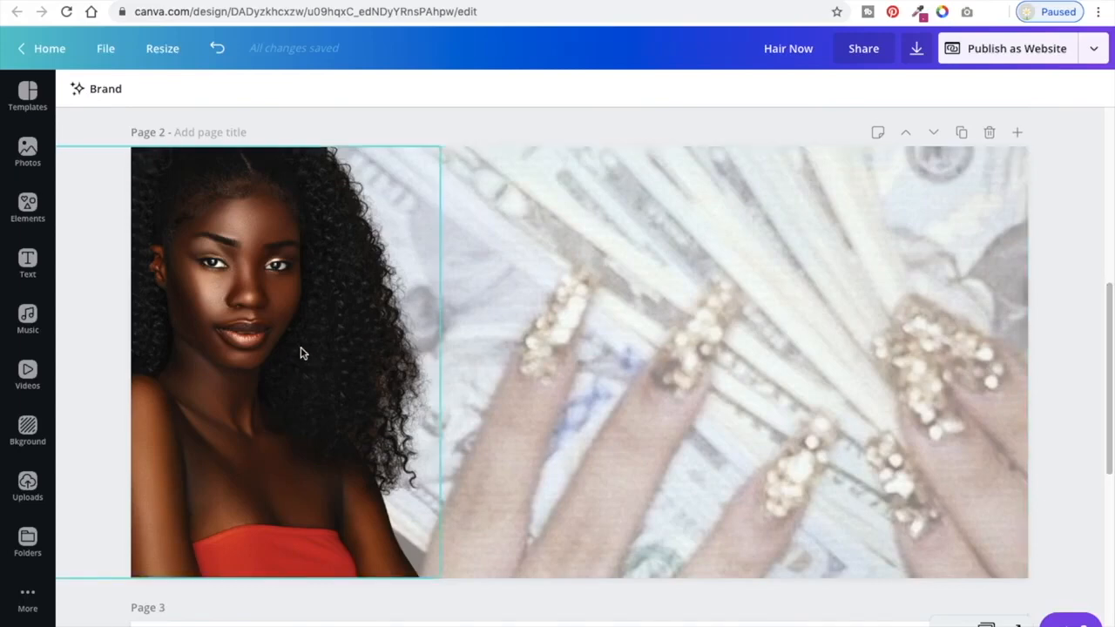
Step: Move the portrait of the woman in red slightly to the right on page 2, keeping it vertically aligned with the page
{"action": "left_click_drag", "start_coordinate": [301, 353], "coordinate": [331, 350]}
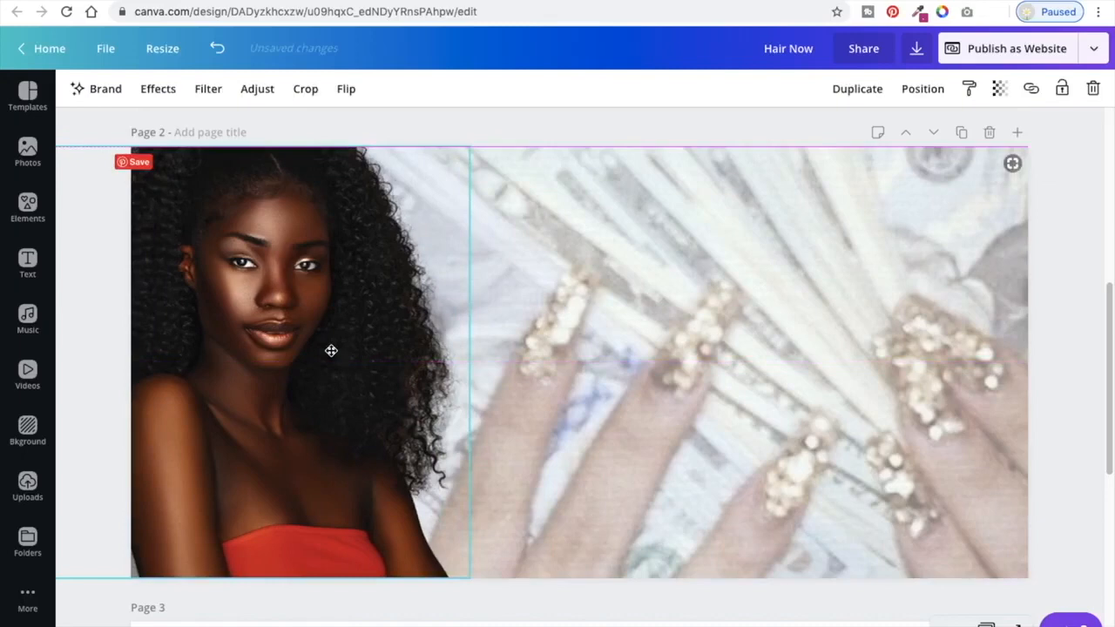
{"action": "left_click", "coordinate": [1070, 236]}
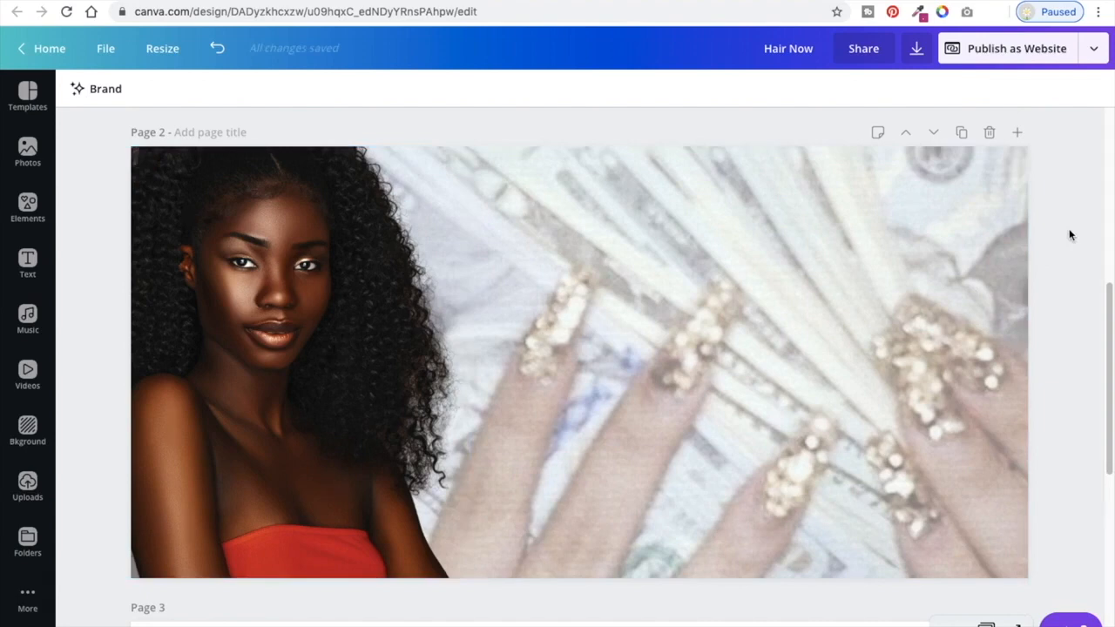
{"action": "mouse_move", "coordinate": [1110, 312]}
{"action": "left_mouse_down"}
{"action": "mouse_move", "coordinate": [1108, 292]}
{"action": "mouse_move", "coordinate": [1105, 311]}
{"action": "left_mouse_up"}
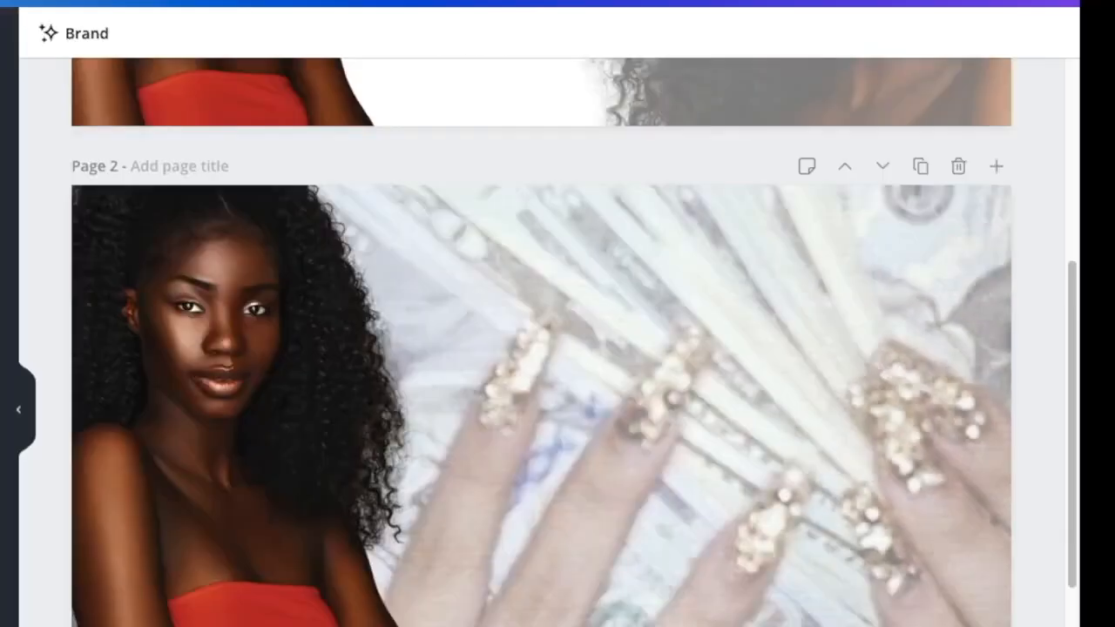
{"action": "left_click_drag", "start_coordinate": [8, 146], "coordinate": [13, 188]}
{"action": "left_click_drag", "start_coordinate": [13, 241], "coordinate": [38, 626]}
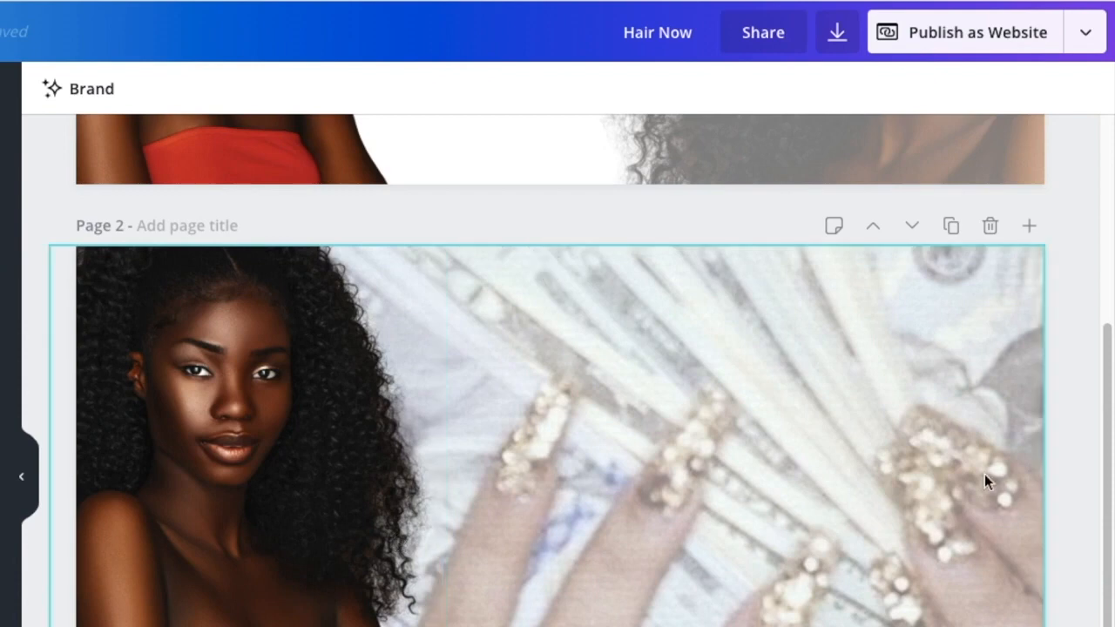
Step: Download only page 2 of the Hair Now design as a PNG and dismiss the published notice
{"action": "left_click_drag", "start_coordinate": [1113, 470], "coordinate": [1099, 432]}
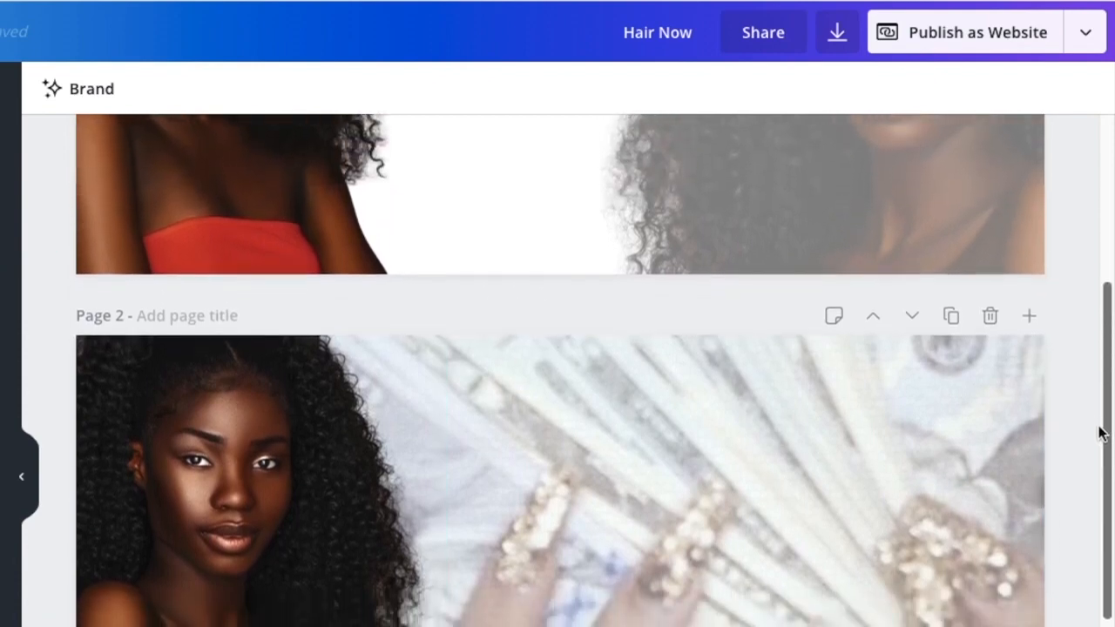
{"action": "left_click", "coordinate": [838, 37]}
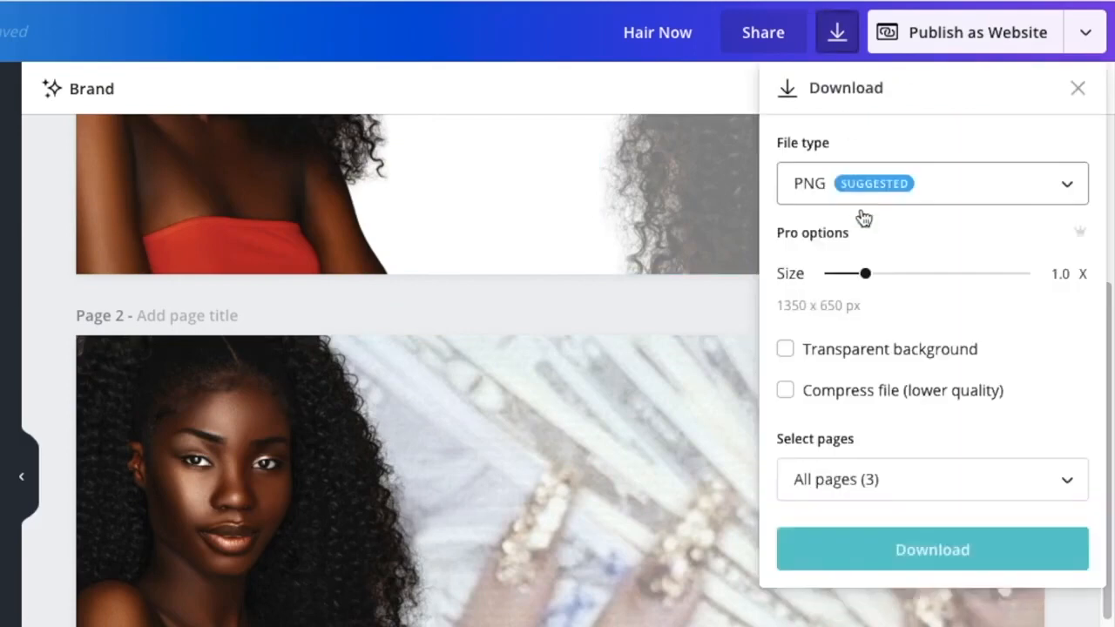
{"action": "left_click", "coordinate": [877, 481]}
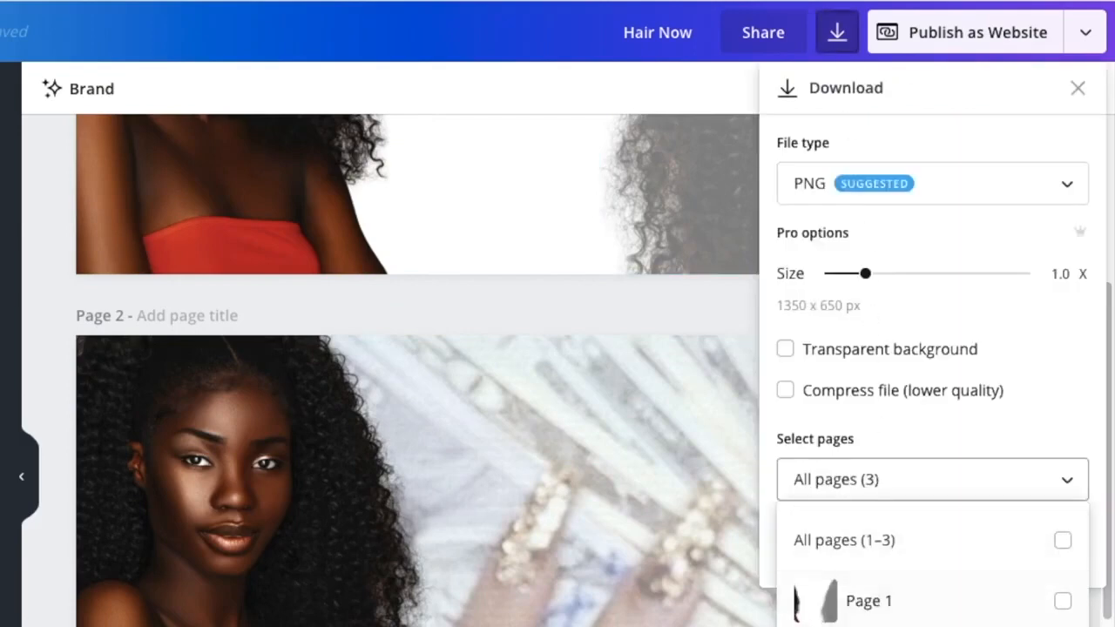
{"action": "left_click", "coordinate": [1062, 626]}
{"action": "left_click", "coordinate": [1060, 375]}
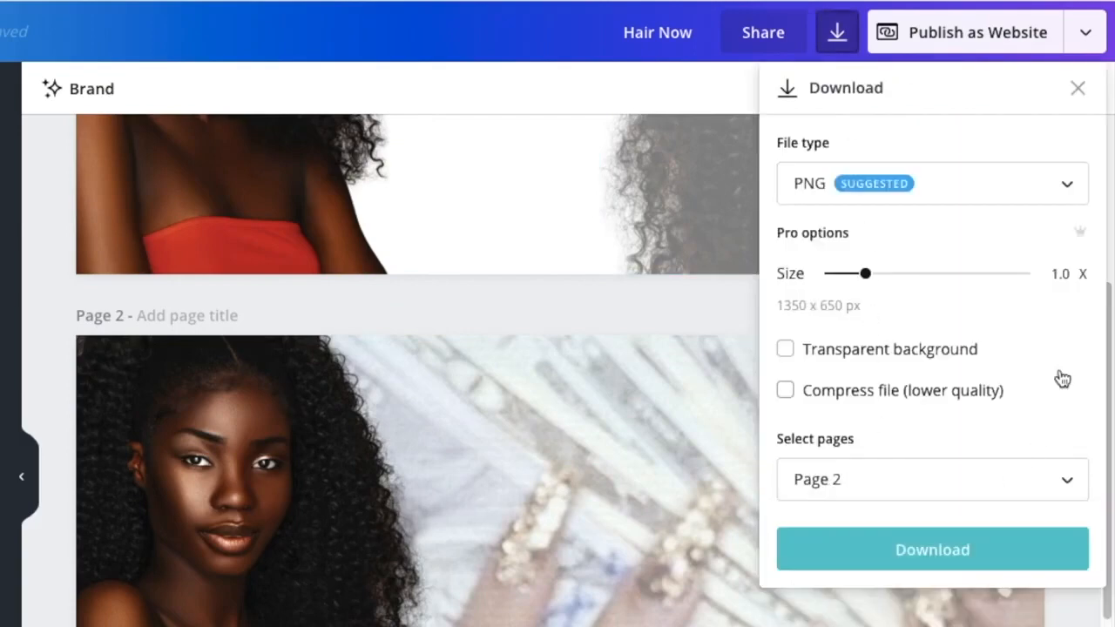
{"action": "left_click", "coordinate": [959, 552]}
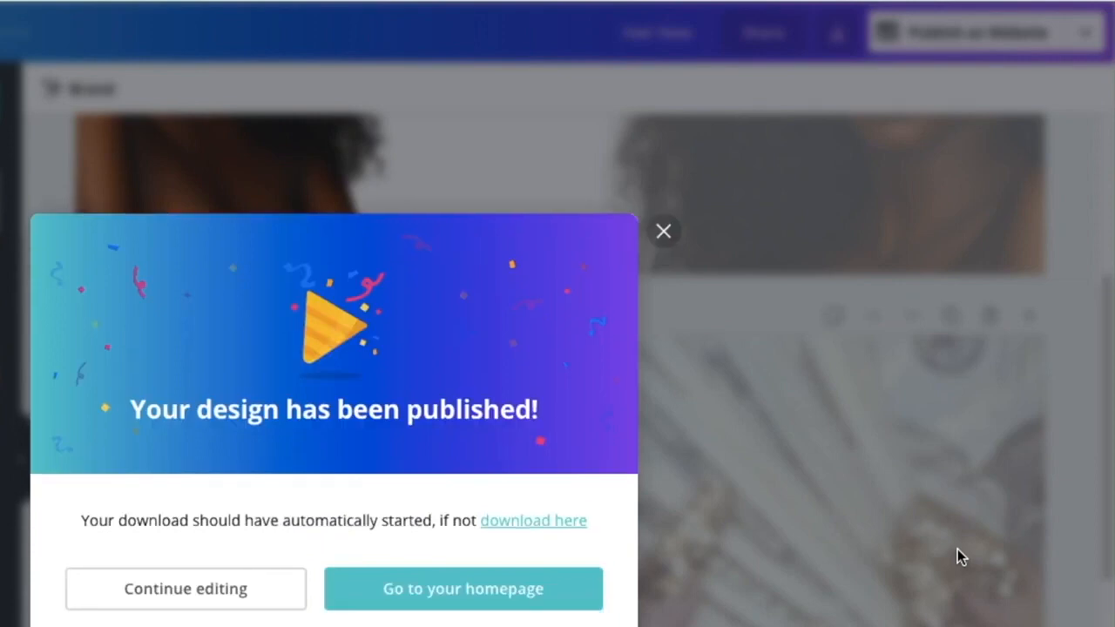
{"action": "left_click", "coordinate": [663, 223]}
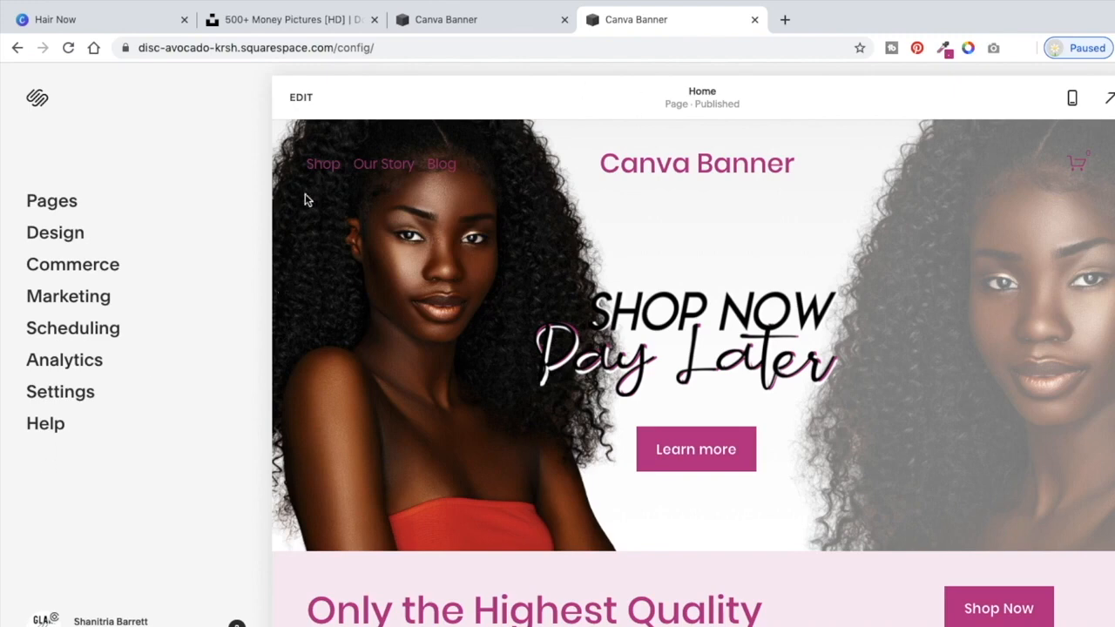
Step: In Squarespace, open the Home page for editing and delete the background image of the Shop Now Pay Later section
{"action": "left_click", "coordinate": [294, 100]}
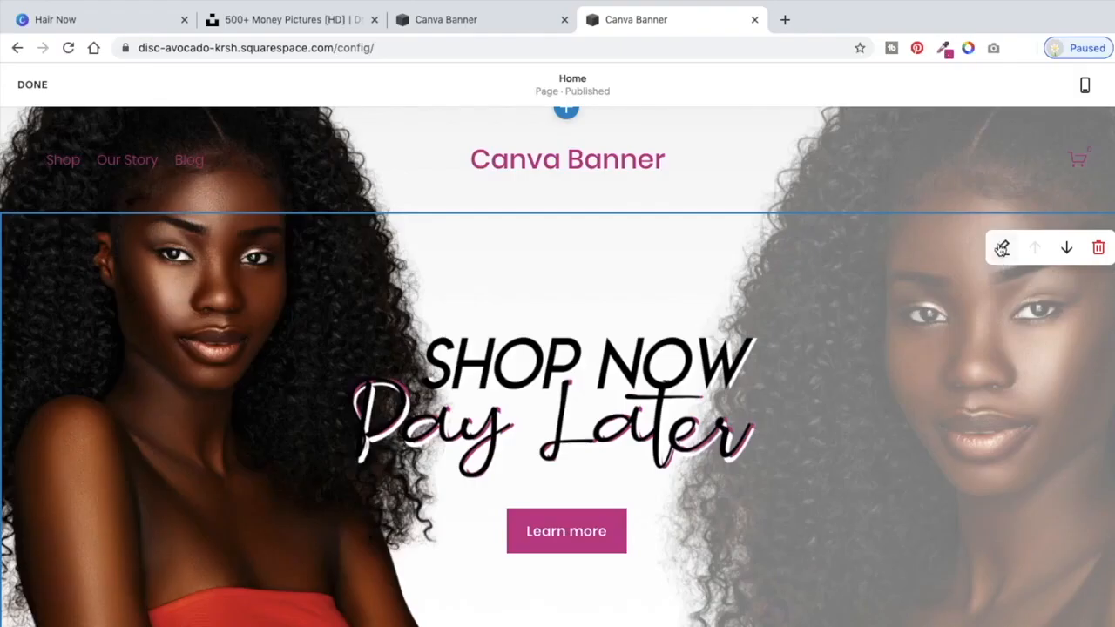
{"action": "left_click", "coordinate": [1003, 249]}
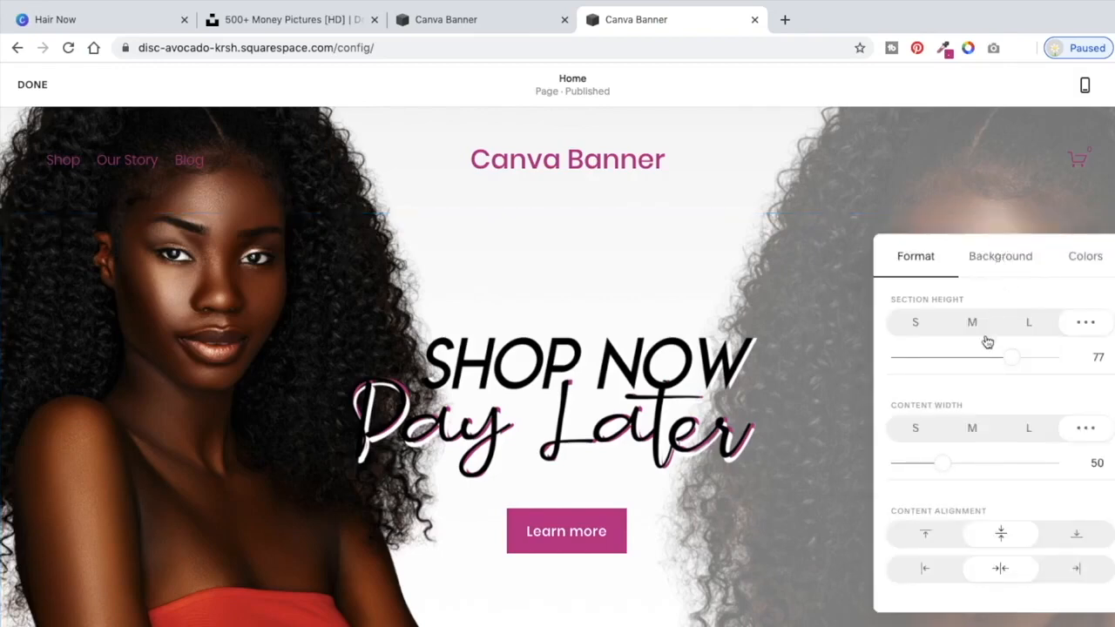
{"action": "left_click", "coordinate": [998, 261]}
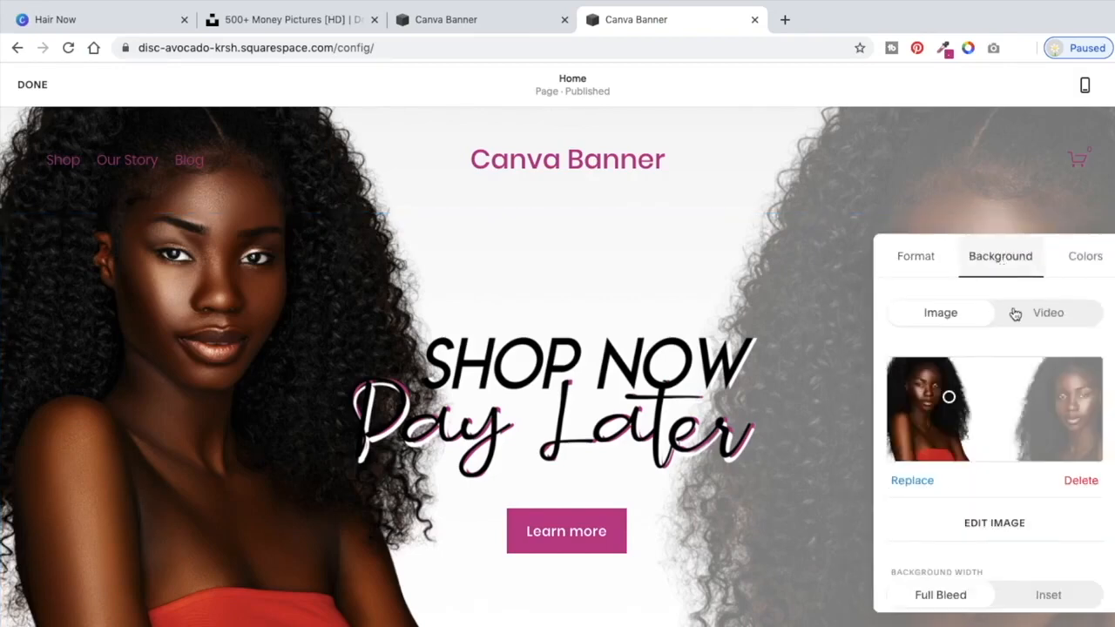
{"action": "left_click", "coordinate": [1077, 482]}
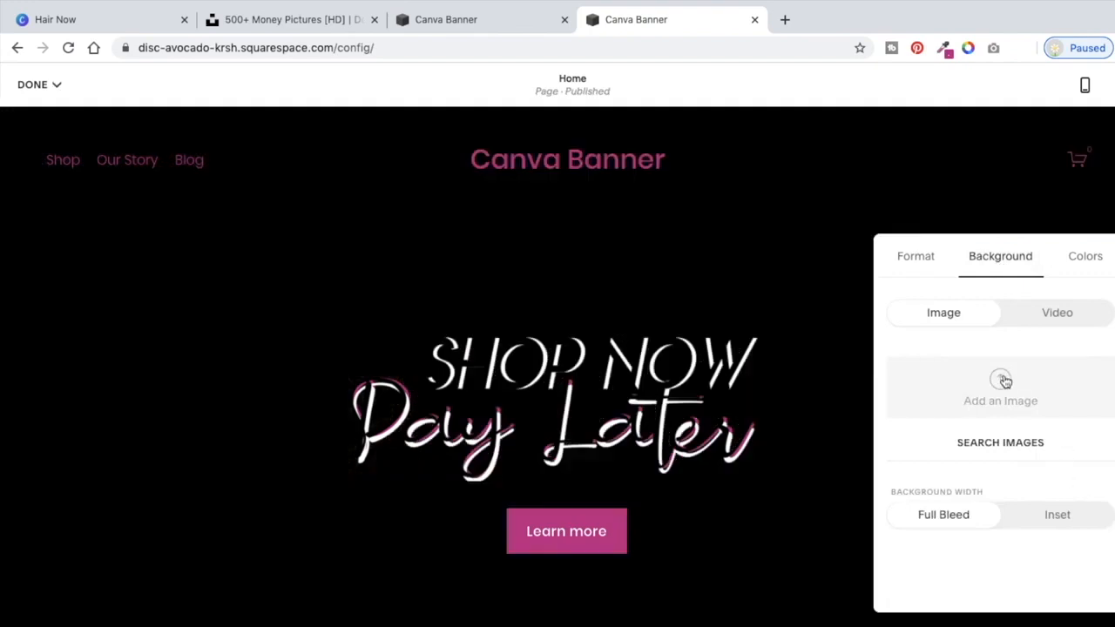
Step: Add the downloaded cash-background banner as the section's background image and save the Home page
{"action": "left_click", "coordinate": [1005, 381]}
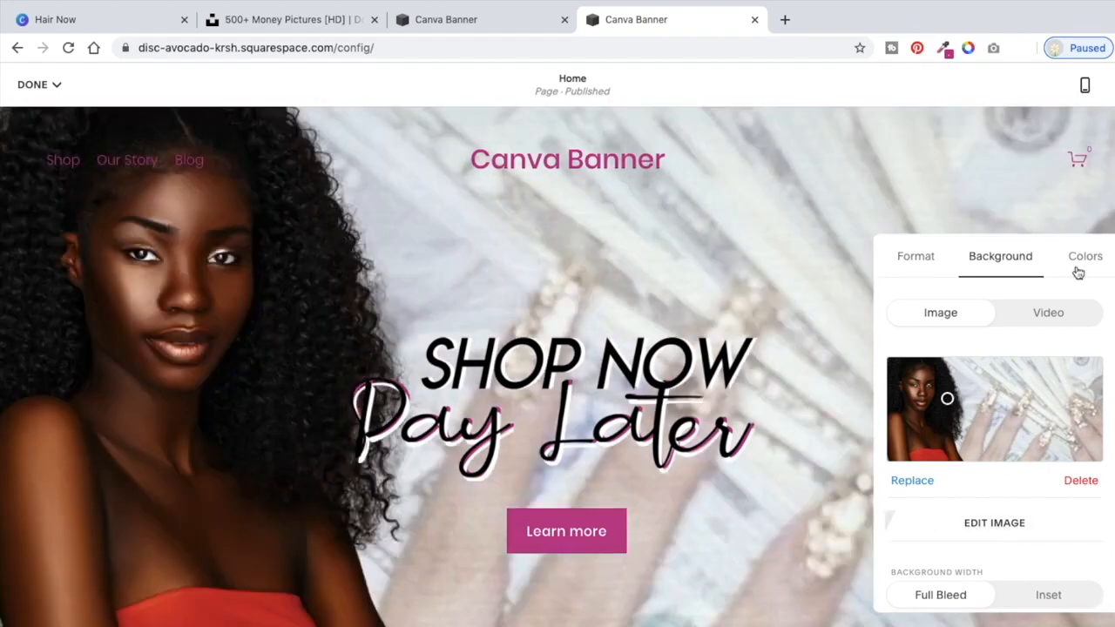
{"action": "left_click", "coordinate": [814, 287]}
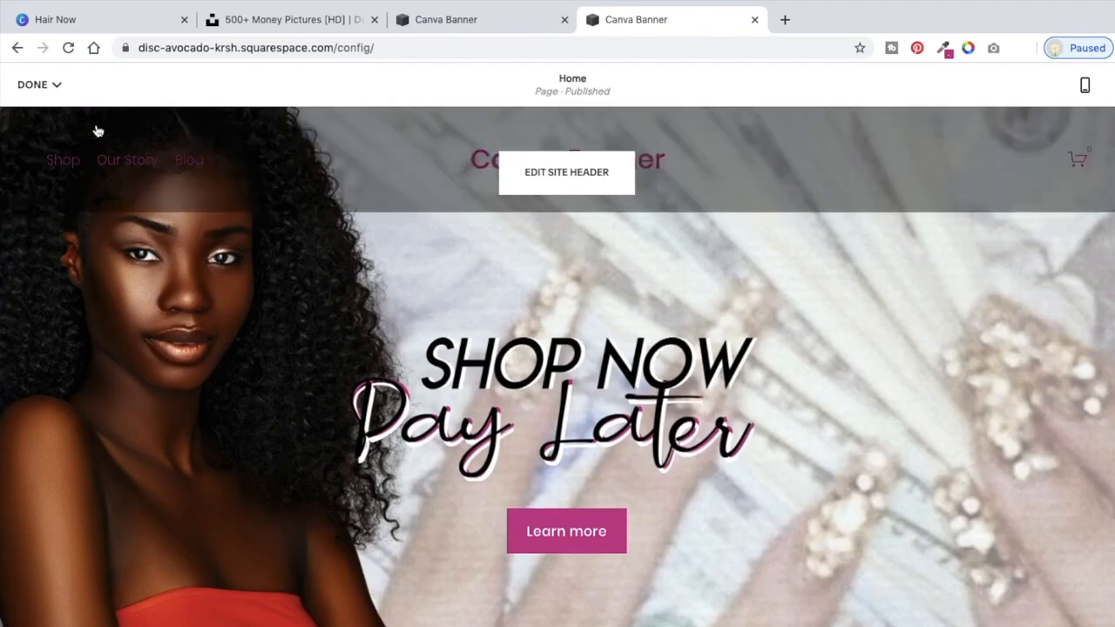
{"action": "left_click", "coordinate": [34, 85]}
{"action": "left_click", "coordinate": [45, 120]}
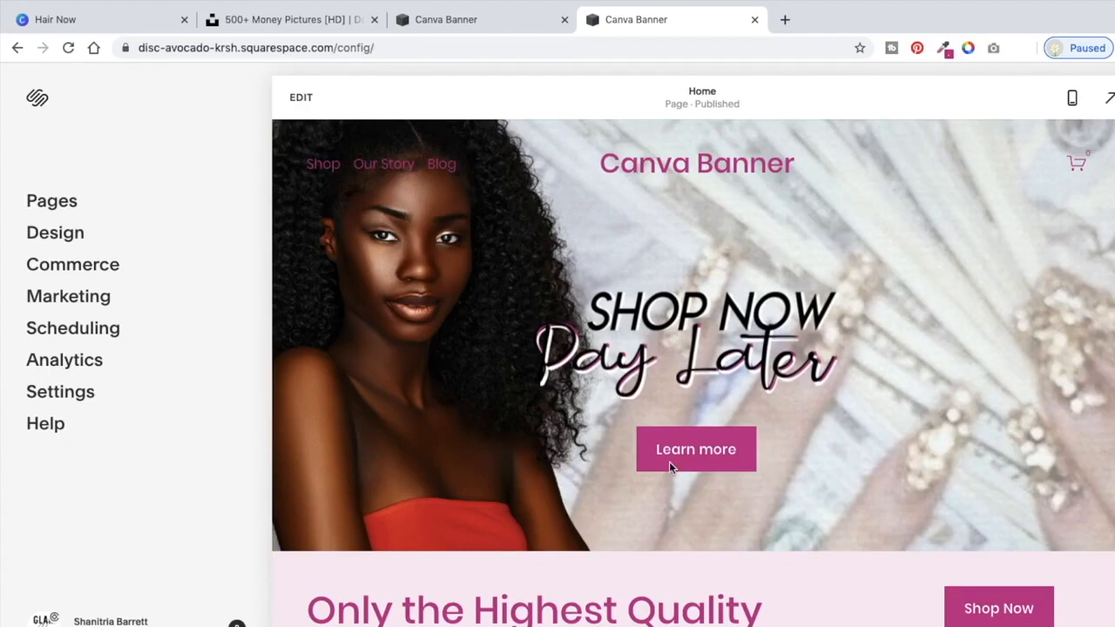
Step: Preview the Home page in mobile view and check how the banner fits at that size
{"action": "left_click", "coordinate": [1074, 100]}
{"action": "mouse_move", "coordinate": [844, 178]}
{"action": "left_mouse_down"}
{"action": "mouse_move", "coordinate": [844, 197]}
{"action": "mouse_move", "coordinate": [838, 159]}
{"action": "left_mouse_up"}
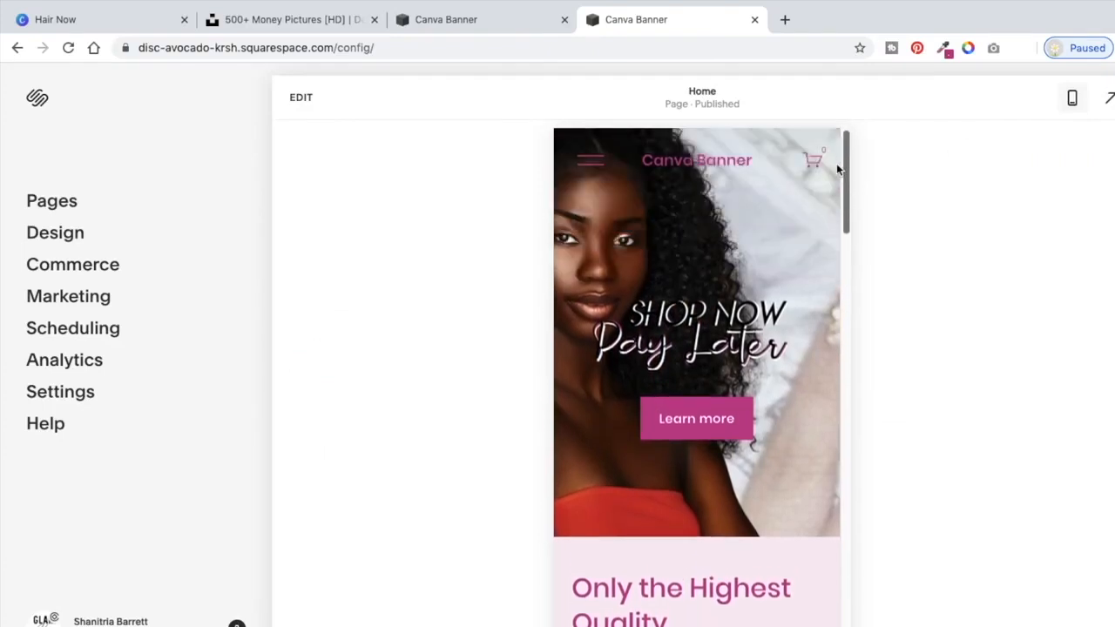
{"action": "scroll", "coordinate": [832, 174], "scroll_direction": "down", "scroll_amount": 2}
{"action": "scroll", "coordinate": [828, 187], "scroll_direction": "up", "scroll_amount": 2}
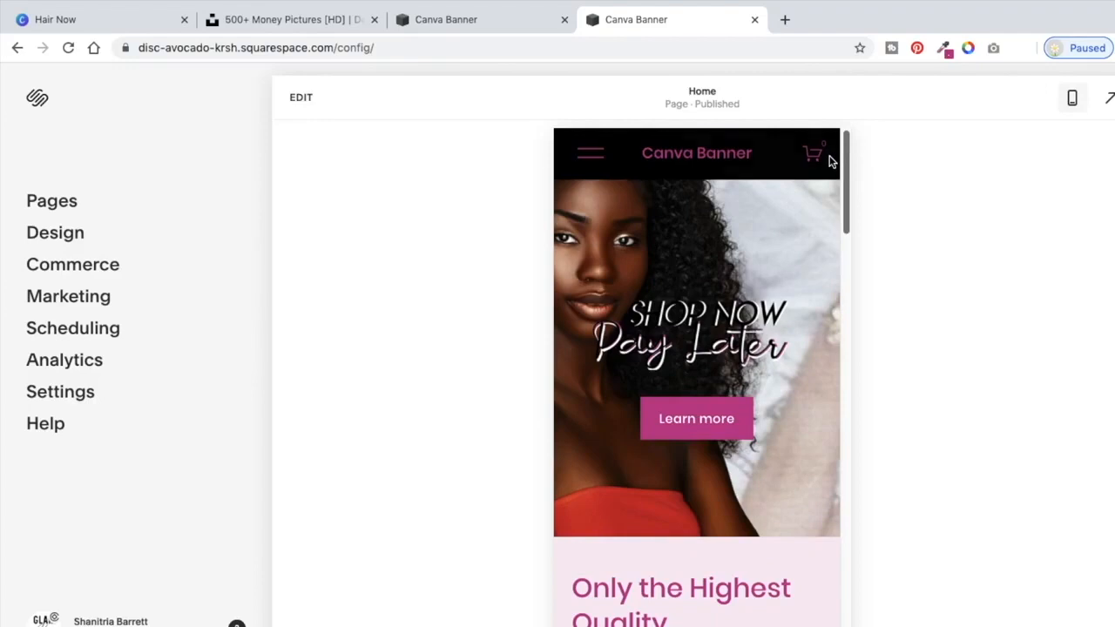
Step: Return to the desktop preview and review the Home page's banner and header while moving through the page
{"action": "left_click", "coordinate": [1070, 97]}
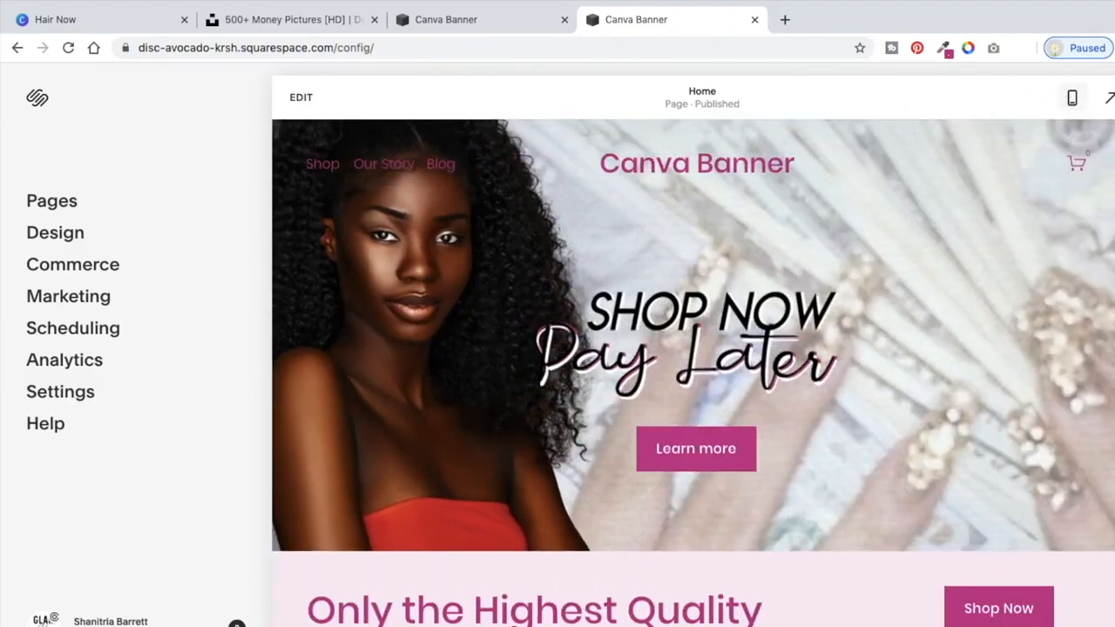
{"action": "scroll", "coordinate": [693, 372], "scroll_direction": "down", "scroll_amount": 5}
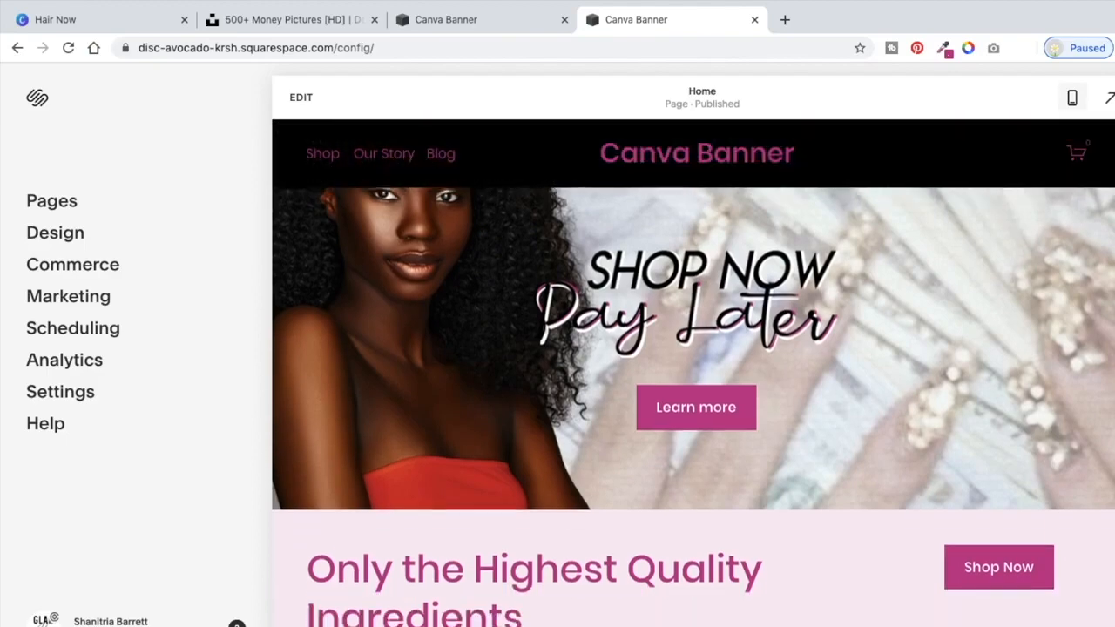
{"action": "scroll", "coordinate": [693, 372], "scroll_direction": "down", "scroll_amount": 3}
{"action": "scroll", "coordinate": [693, 373], "scroll_direction": "up", "scroll_amount": 6}
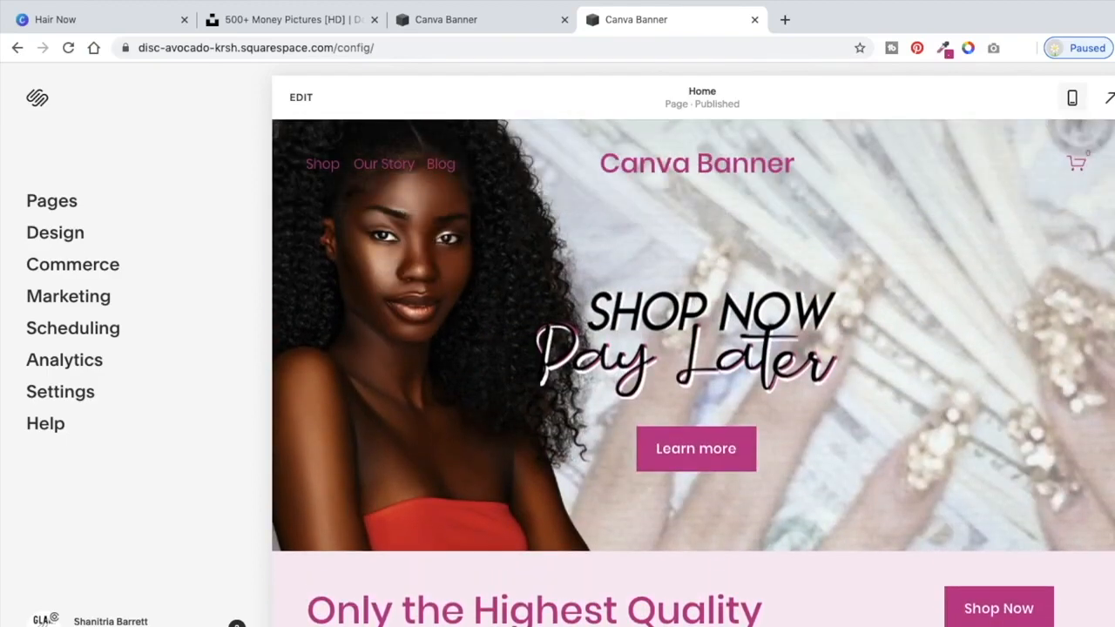
{"action": "mouse_move", "coordinate": [584, 5]}
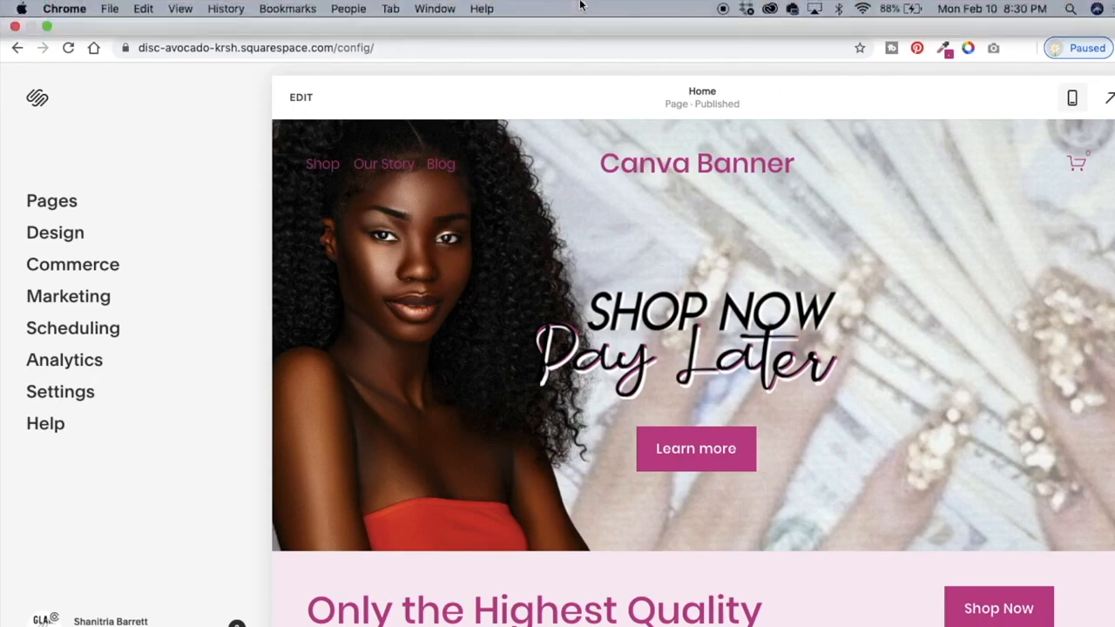